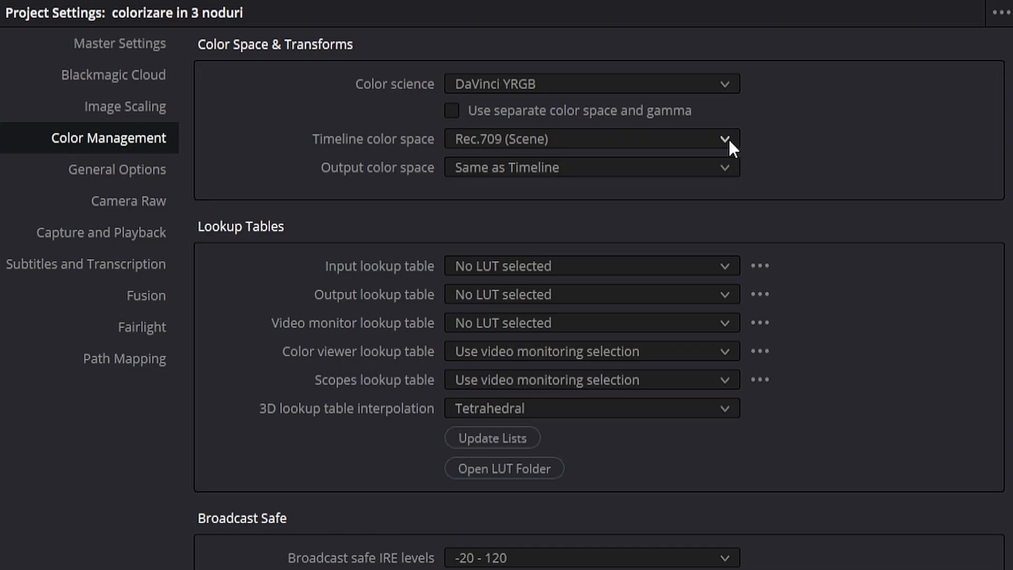
- Set the project's timeline color space to DaVinci WG/Intermediate
{"action": "left_click", "coordinate": [729, 143]}
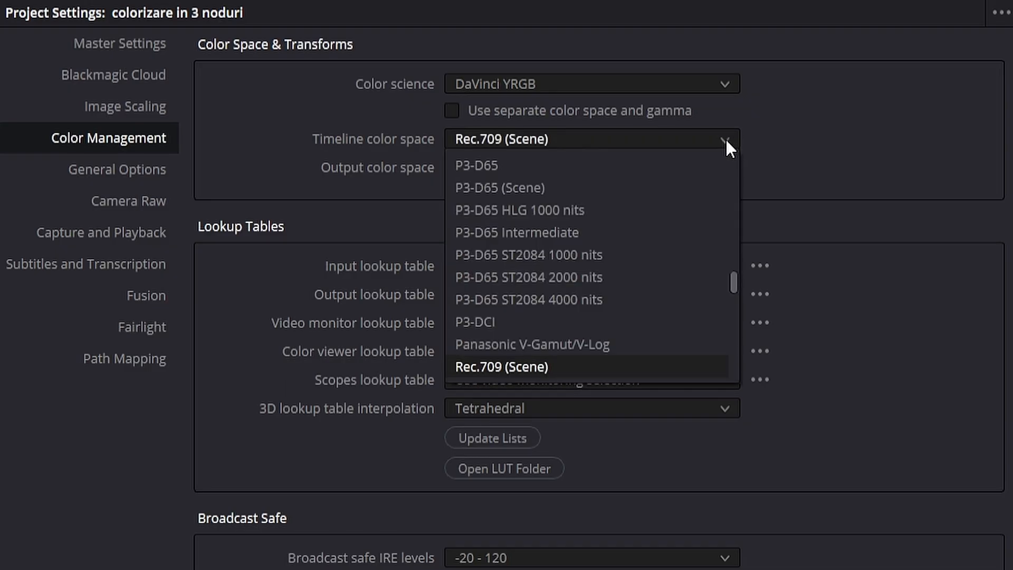
{"action": "key", "text": "d"}
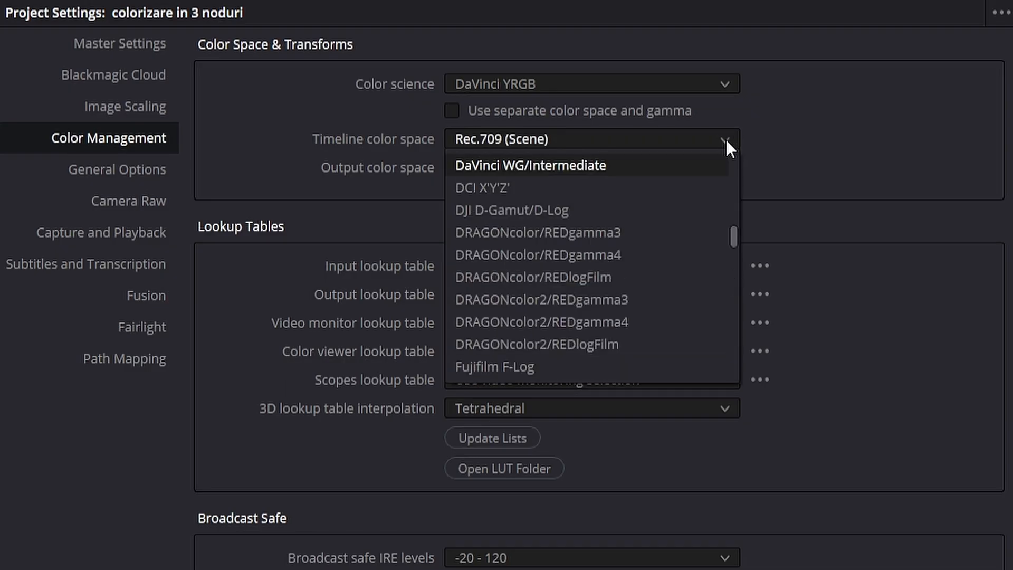
{"action": "left_click", "coordinate": [652, 168]}
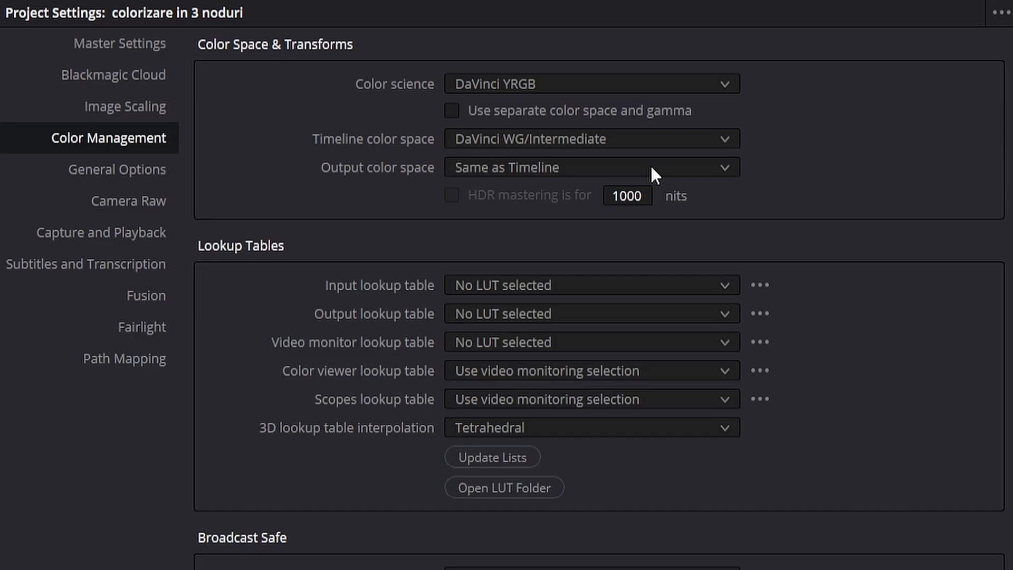
- Set the output color space to Rec.709 Gamma 2.4 and save the project settings
{"action": "left_click", "coordinate": [723, 170]}
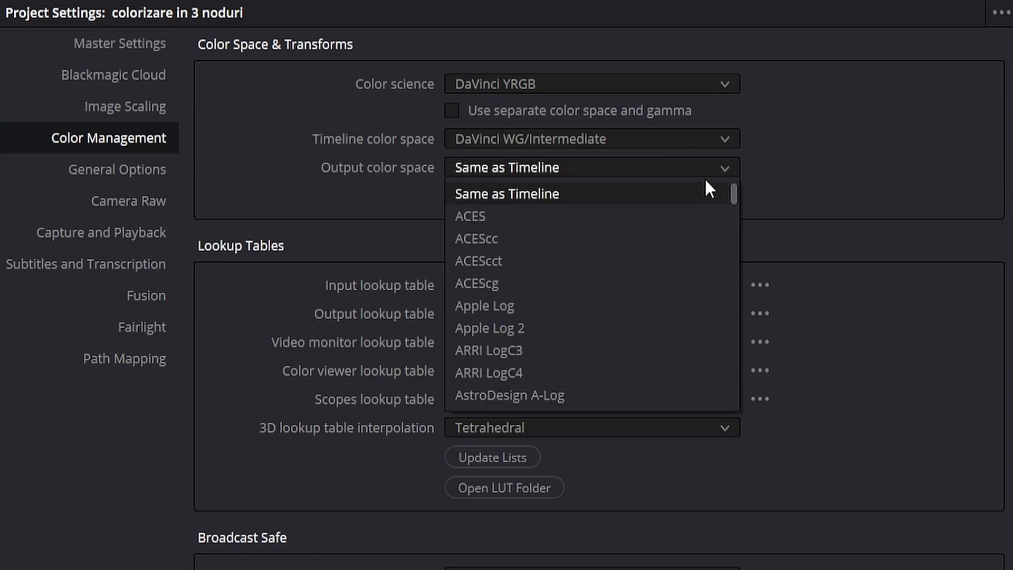
{"action": "scroll", "coordinate": [706, 181], "scroll_direction": "down", "scroll_amount": 10}
{"action": "scroll", "coordinate": [652, 303], "scroll_direction": "down", "scroll_amount": 2}
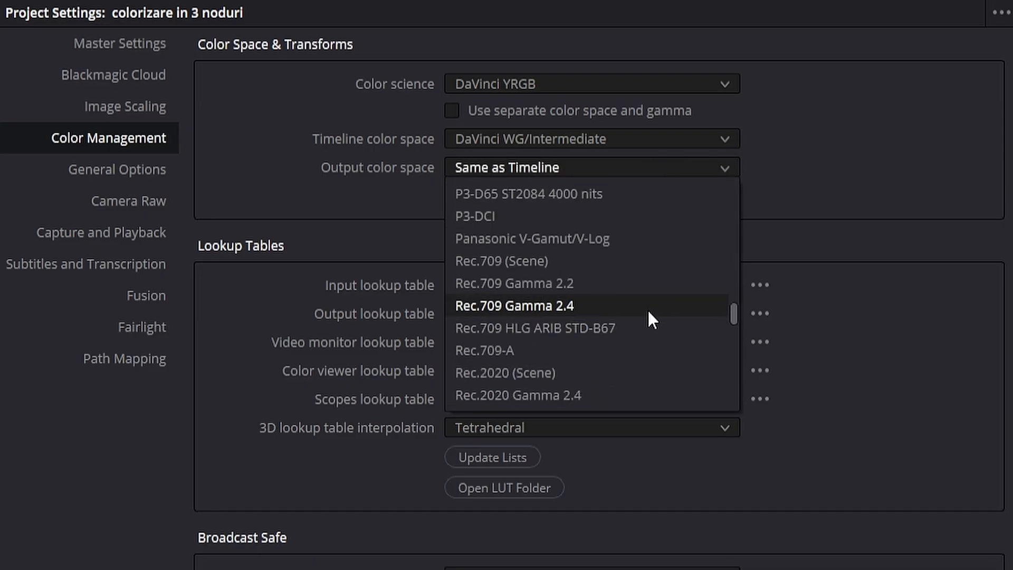
{"action": "left_click", "coordinate": [660, 311]}
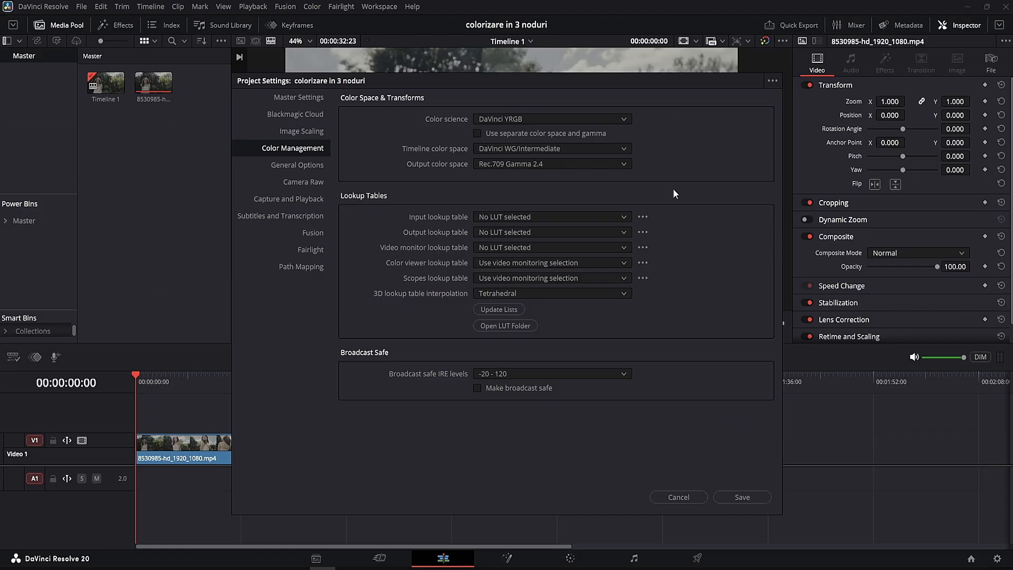
{"action": "left_click", "coordinate": [748, 495]}
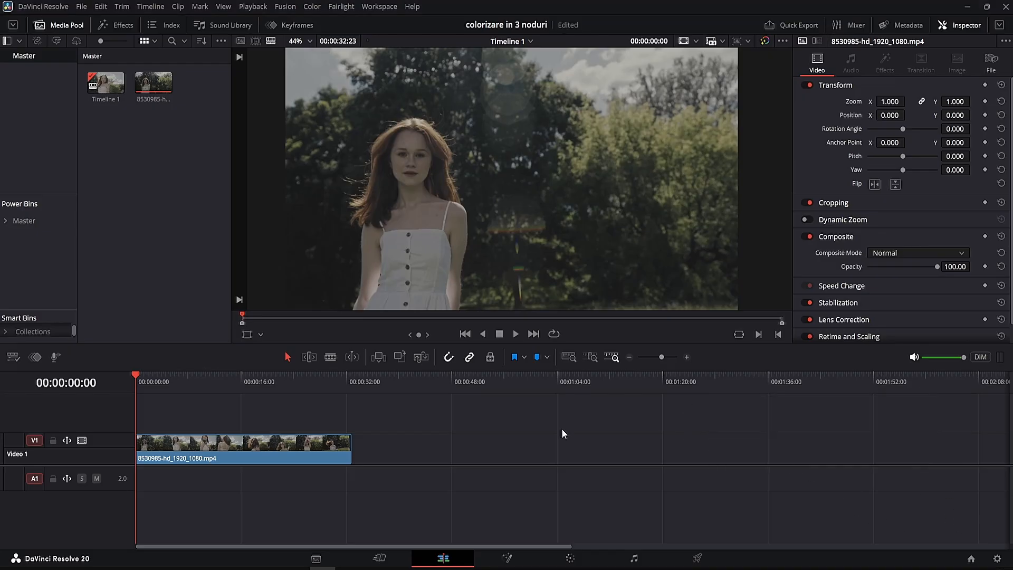
- Open the Color page and add two serial nodes after the clip's first node
{"action": "left_click", "coordinate": [569, 558]}
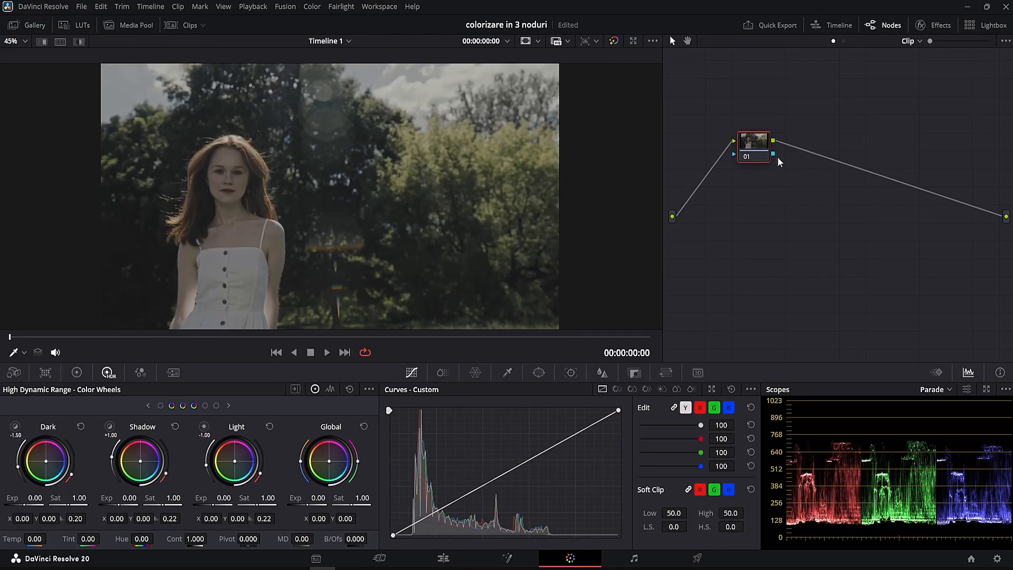
{"action": "right_click", "coordinate": [760, 146]}
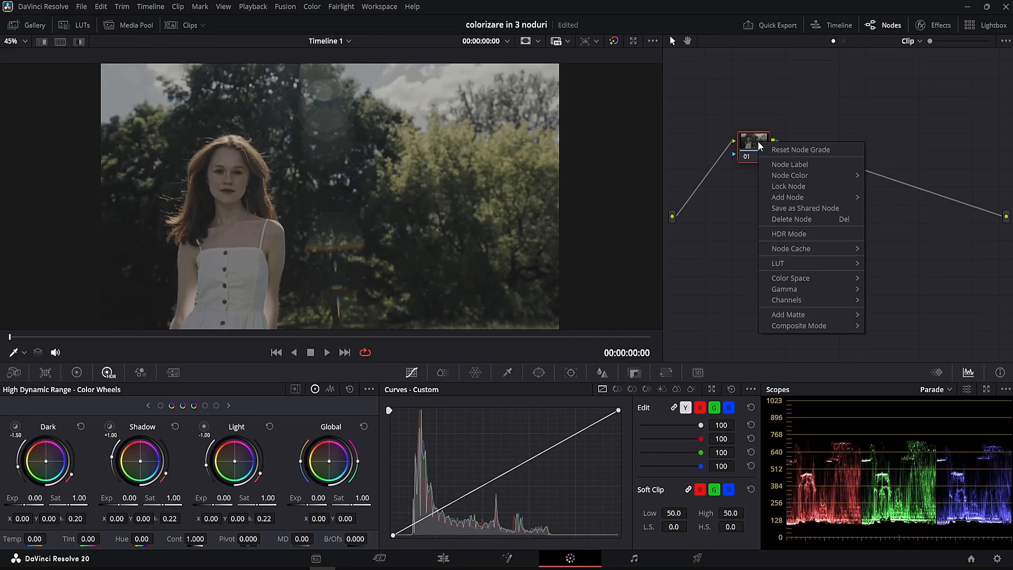
{"action": "mouse_move", "coordinate": [791, 198]}
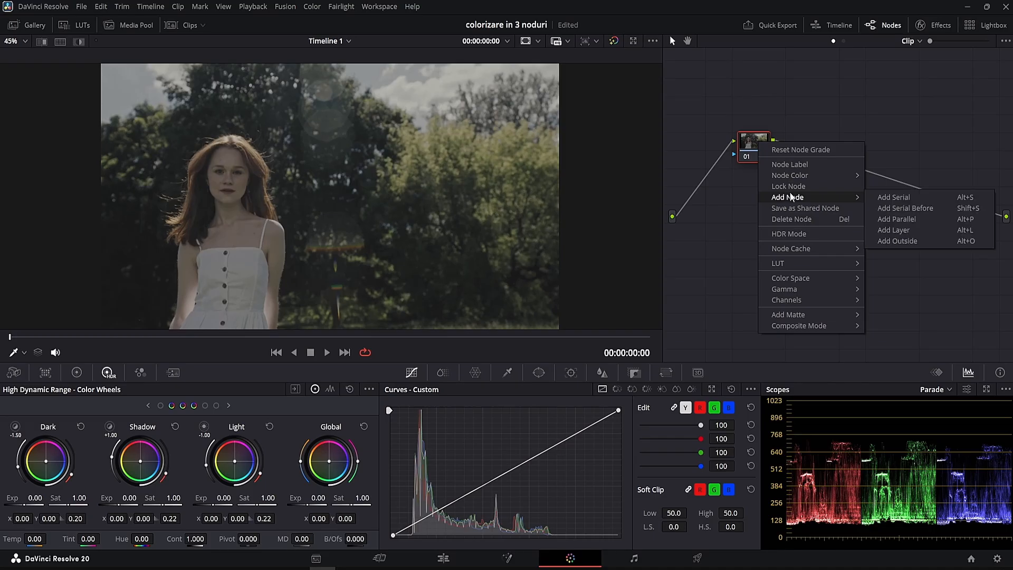
{"action": "left_click", "coordinate": [897, 199]}
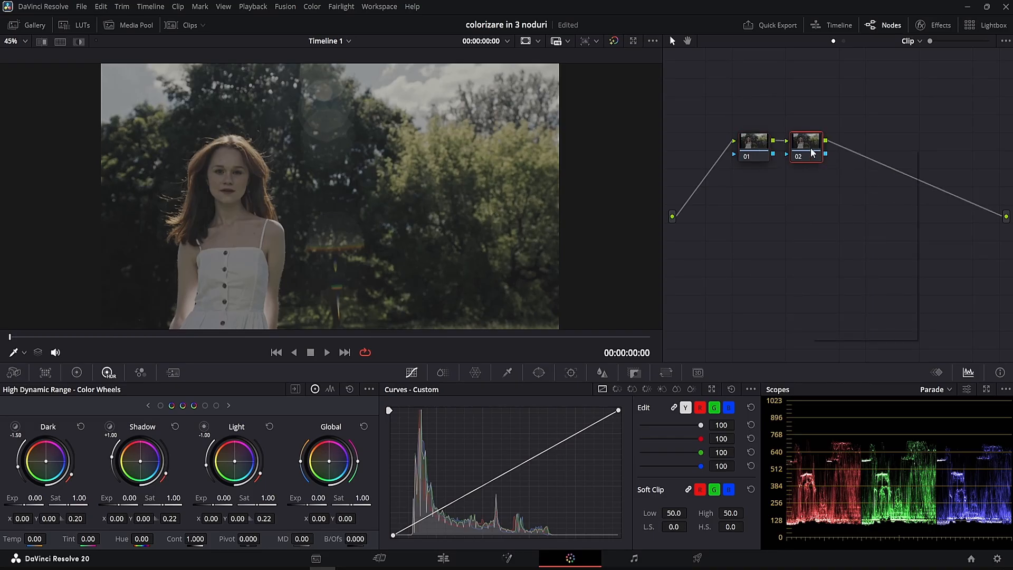
{"action": "right_click", "coordinate": [827, 164]}
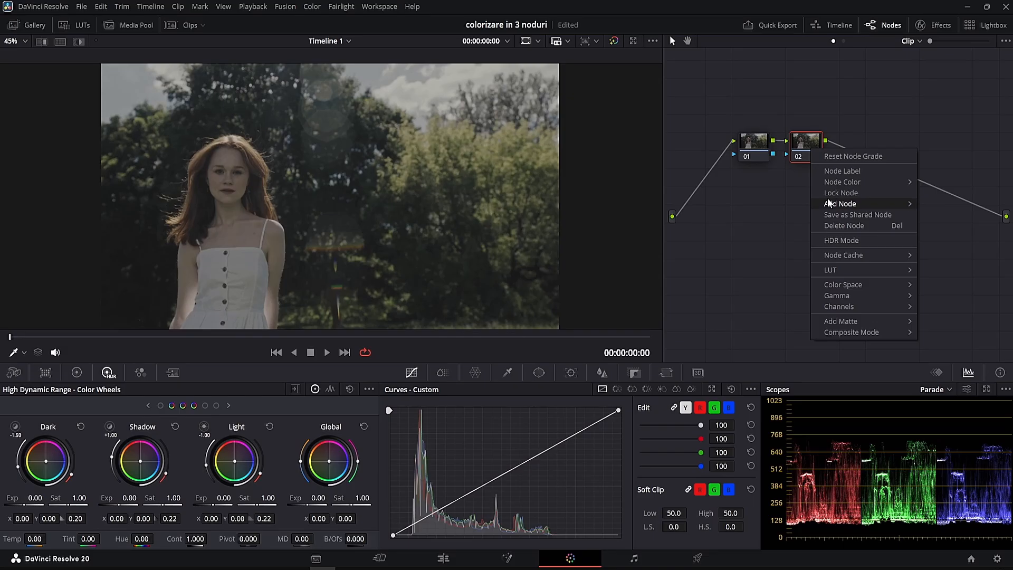
{"action": "mouse_move", "coordinate": [831, 203]}
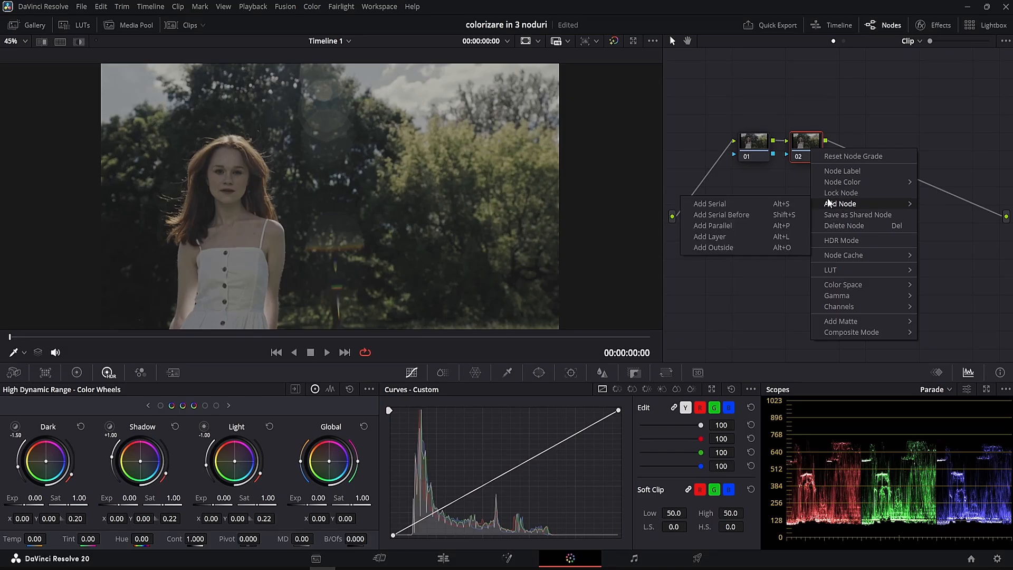
{"action": "left_click", "coordinate": [782, 205]}
- Label the first node "baza" and the second node "culoare"
{"action": "right_click", "coordinate": [761, 135]}
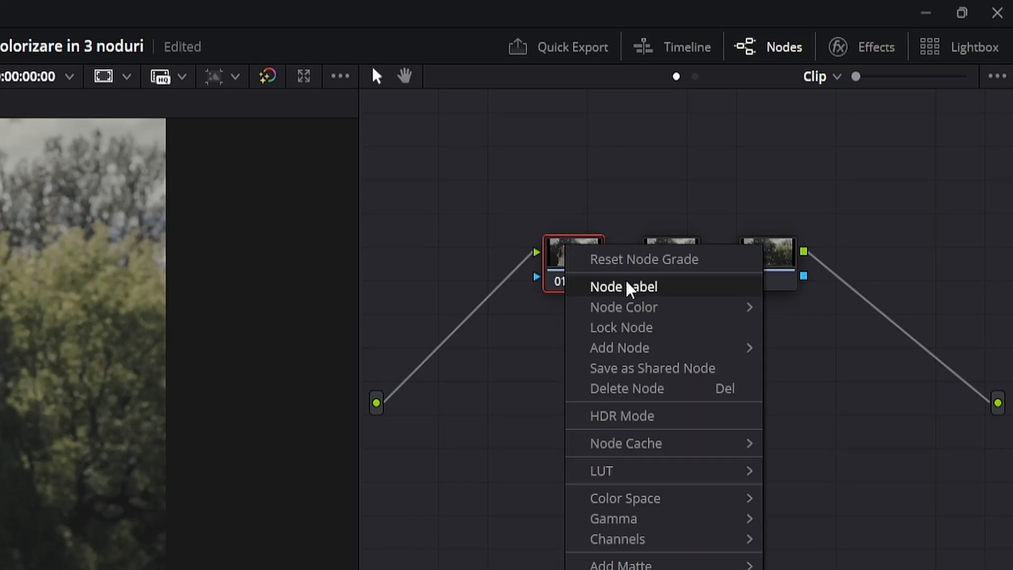
{"action": "left_click", "coordinate": [782, 158]}
{"action": "type", "text": "baza"}
{"action": "left_click", "coordinate": [672, 260]}
{"action": "right_click", "coordinate": [671, 266]}
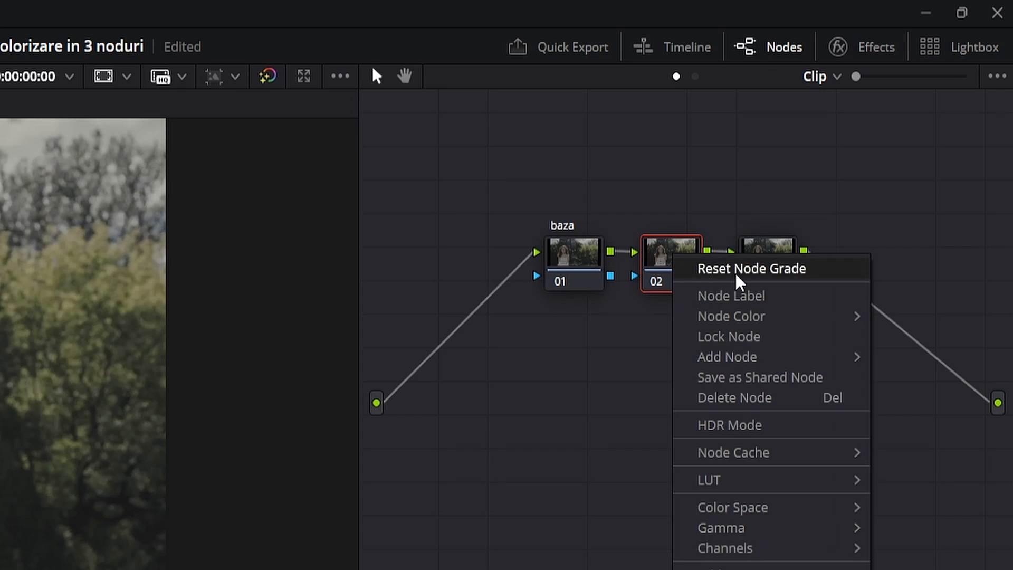
{"action": "left_click", "coordinate": [739, 295]}
{"action": "type", "text": "culoare"}
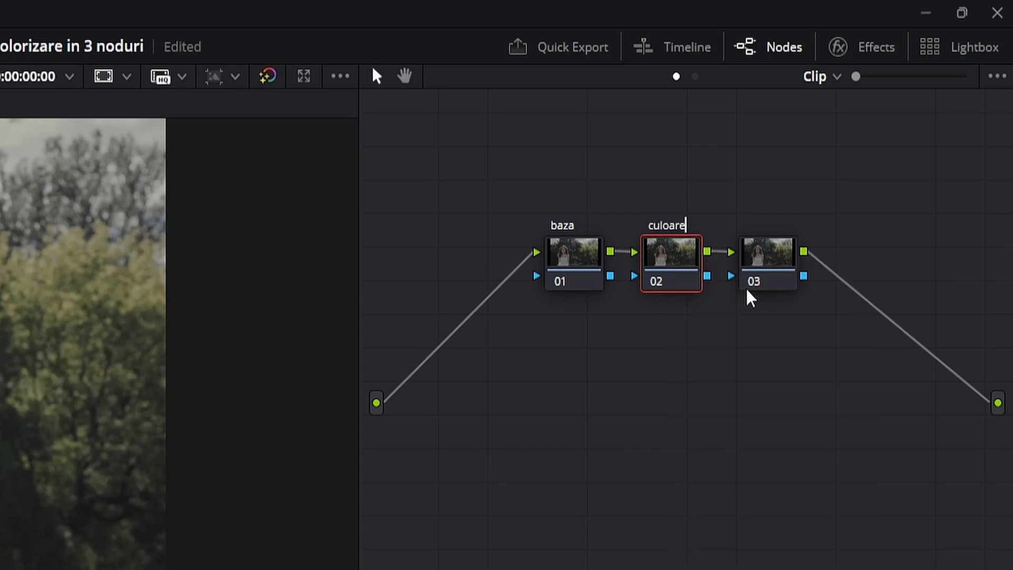
- Label the third node "aspect final" and select each of the three nodes in turn
{"action": "left_click", "coordinate": [768, 258]}
{"action": "right_click", "coordinate": [769, 257]}
{"action": "left_click", "coordinate": [826, 297]}
{"action": "type", "text": "aspect final"}
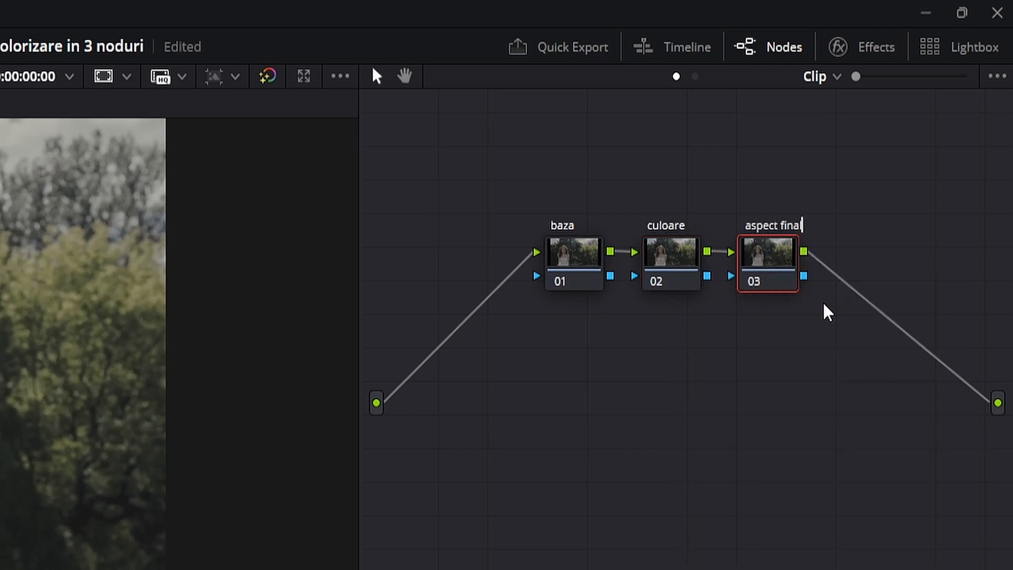
{"action": "key", "text": "Return"}
{"action": "left_click", "coordinate": [572, 266]}
{"action": "left_click", "coordinate": [670, 264]}
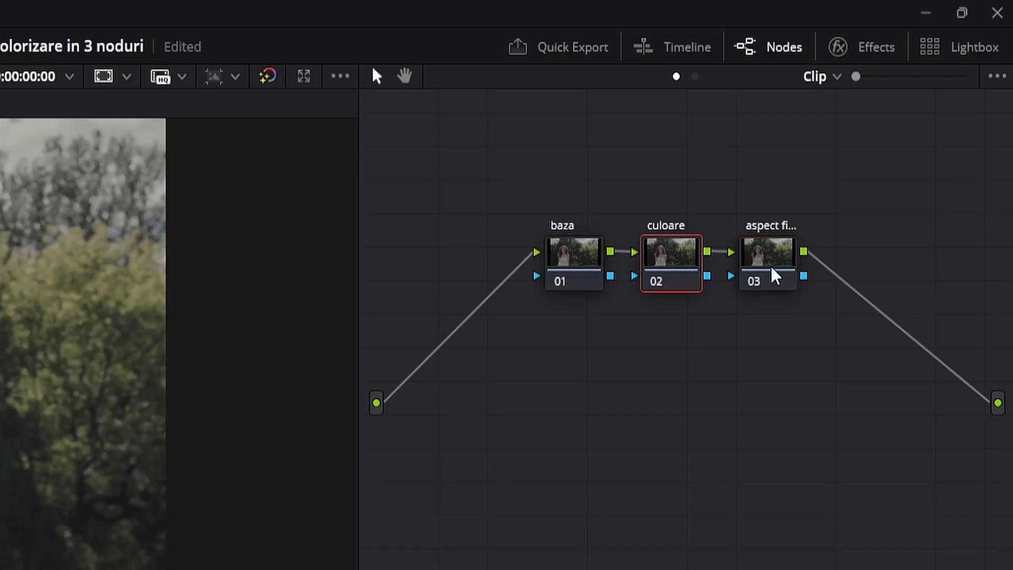
{"action": "left_click", "coordinate": [770, 271]}
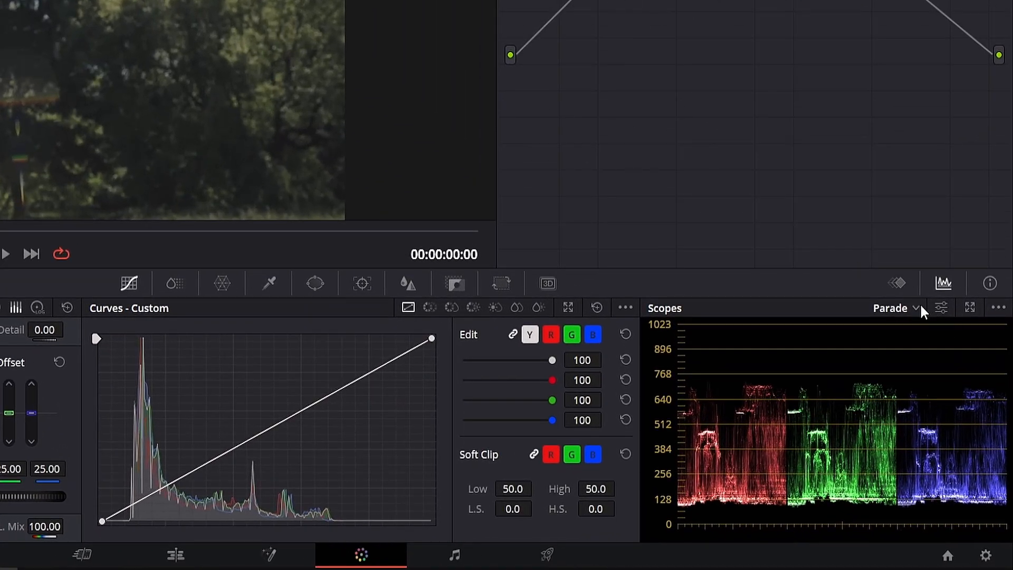
- View the scopes as Waveform and switch them back to Parade
{"action": "left_click", "coordinate": [908, 307]}
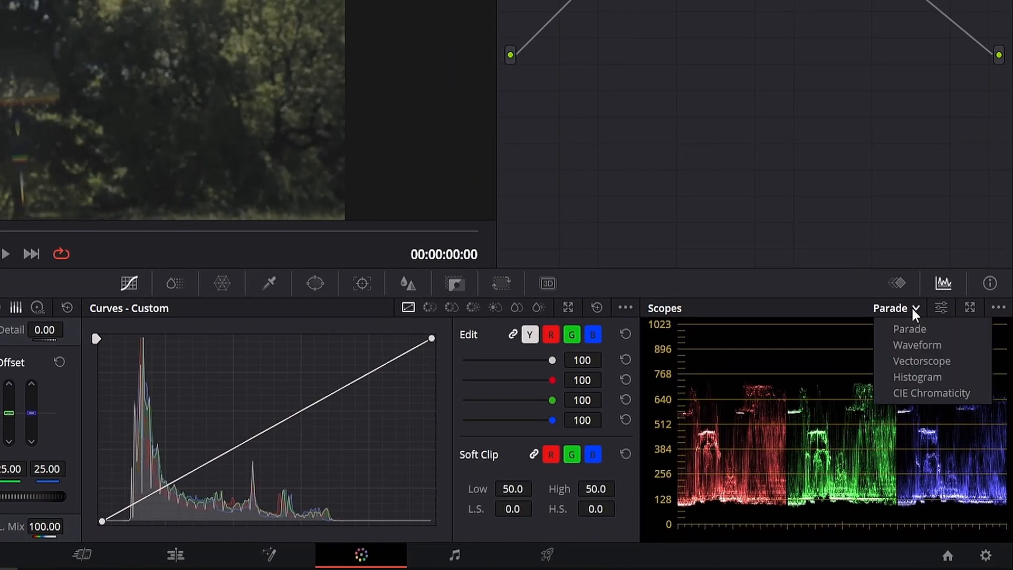
{"action": "left_click", "coordinate": [925, 344]}
{"action": "left_click", "coordinate": [914, 309]}
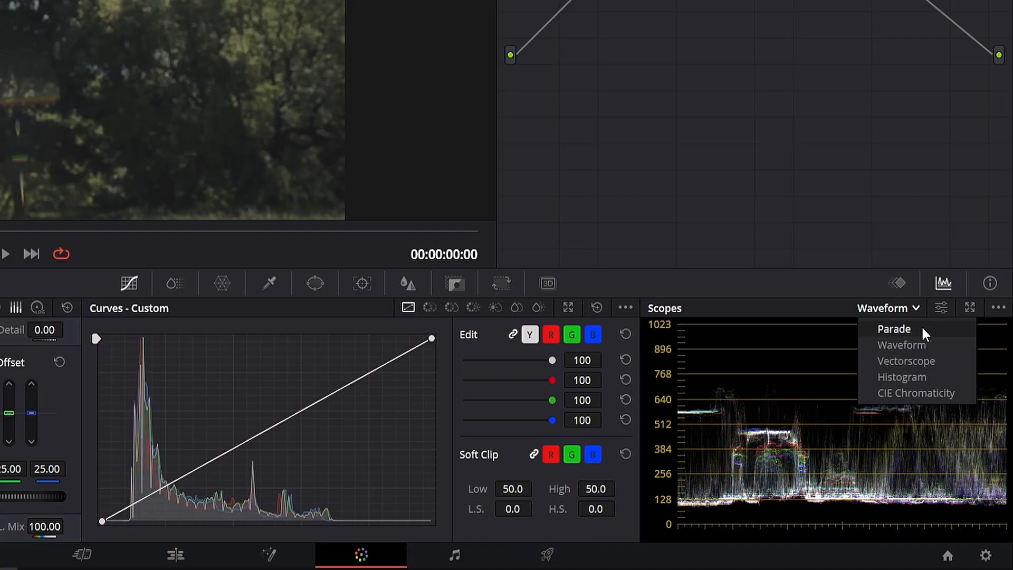
{"action": "left_click", "coordinate": [922, 329]}
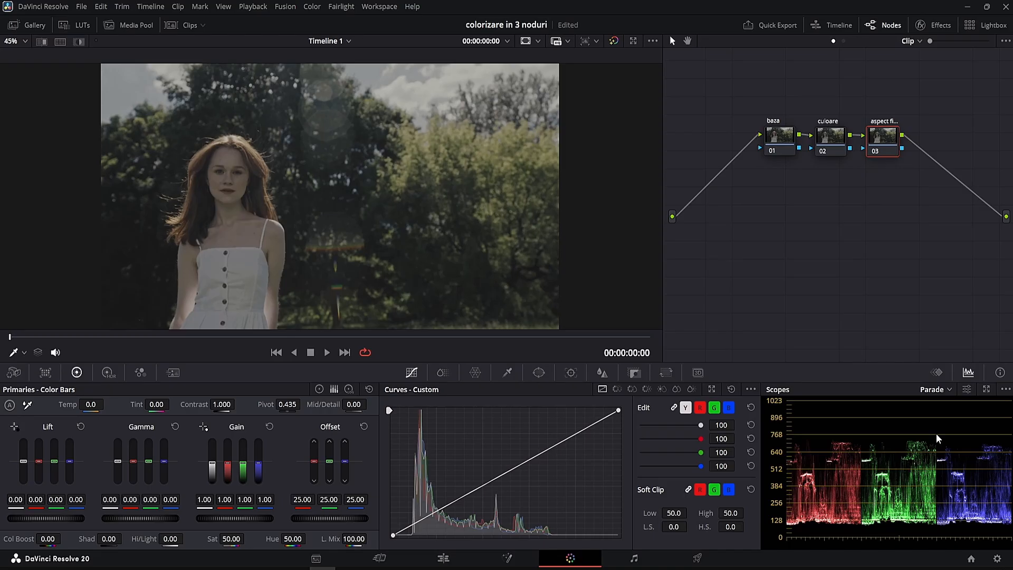
- On the baza node, move the custom curve's white and black end points inward to stretch the tonal range
{"action": "left_click", "coordinate": [775, 141]}
{"action": "left_click_drag", "start_coordinate": [618, 411], "coordinate": [558, 414]}
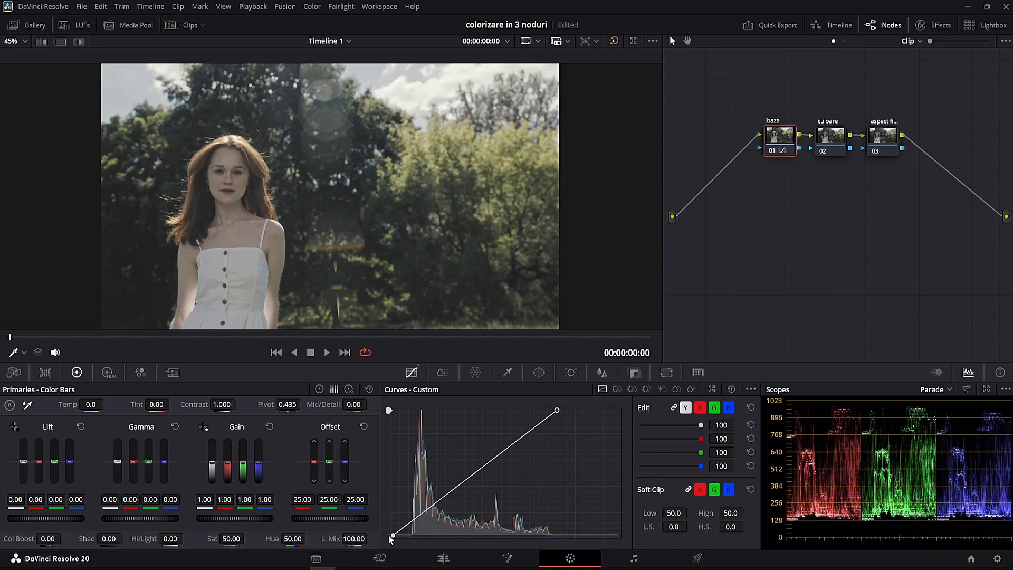
{"action": "left_click_drag", "start_coordinate": [392, 537], "coordinate": [409, 537]}
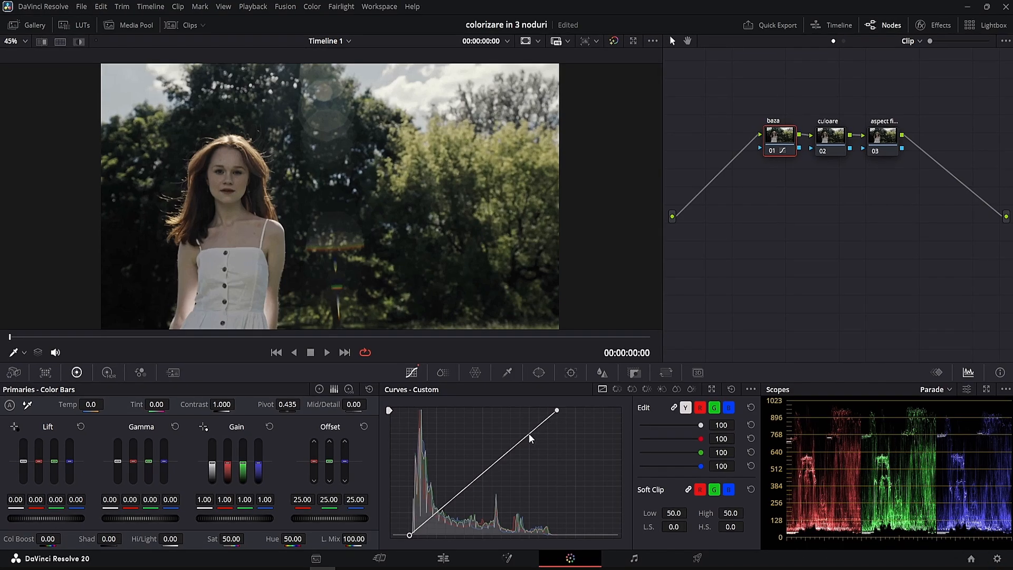
- Shape the baza node's custom curve into an S by raising a highlight point and lowering a shadow point
{"action": "mouse_move", "coordinate": [527, 432]}
{"action": "left_mouse_down"}
{"action": "mouse_move", "coordinate": [518, 421]}
{"action": "mouse_move", "coordinate": [521, 434]}
{"action": "left_mouse_up"}
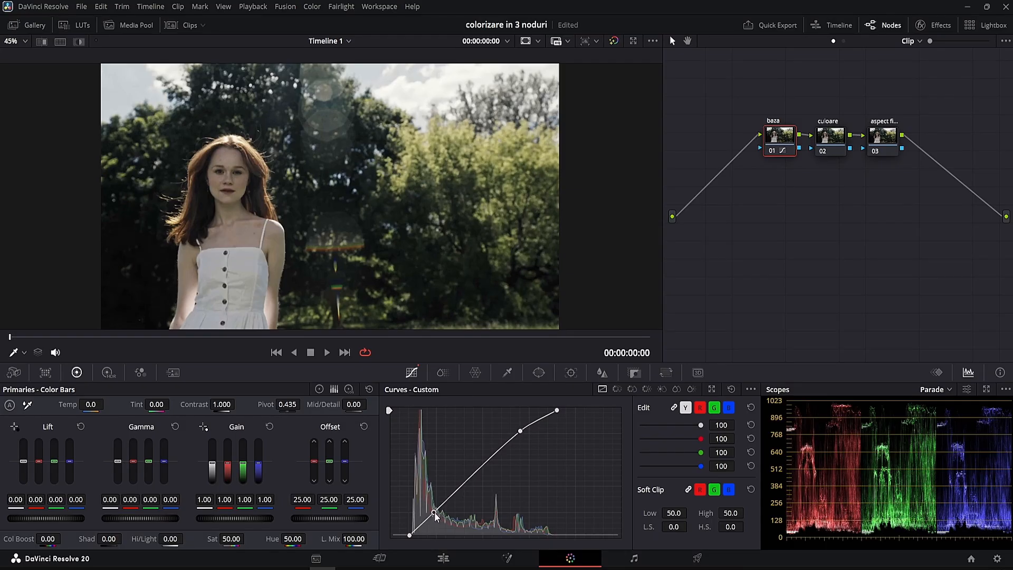
{"action": "left_click_drag", "start_coordinate": [436, 517], "coordinate": [440, 520]}
{"action": "left_click_drag", "start_coordinate": [521, 433], "coordinate": [518, 428]}
{"action": "left_click_drag", "start_coordinate": [438, 515], "coordinate": [438, 520]}
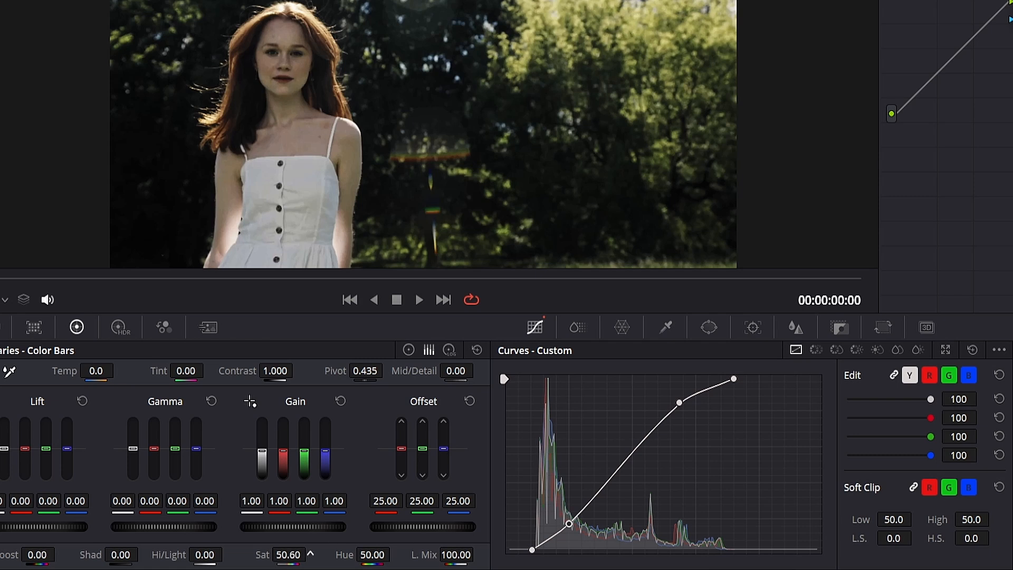
- Set the baza node's saturation to 65.40, compare the node off and on, and set Color Boost to 13.50
{"action": "left_click_drag", "start_coordinate": [310, 553], "coordinate": [310, 554]}
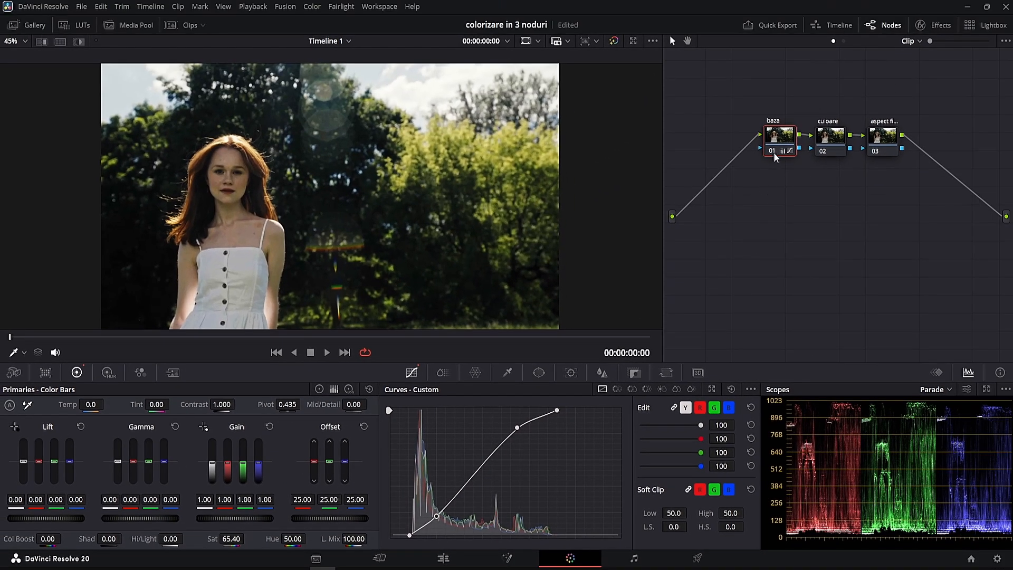
{"action": "left_click", "coordinate": [771, 152]}
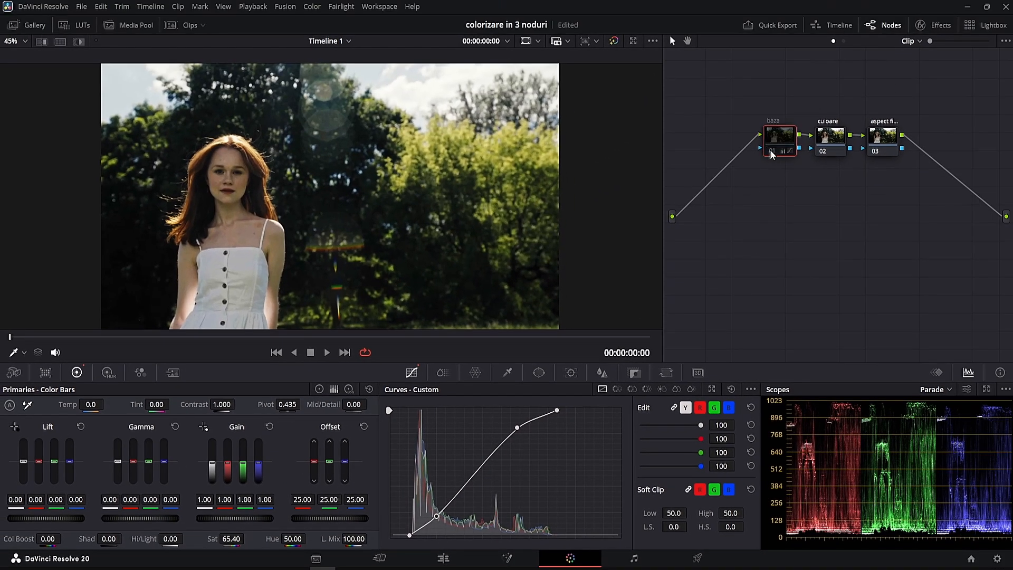
{"action": "left_click", "coordinate": [771, 152]}
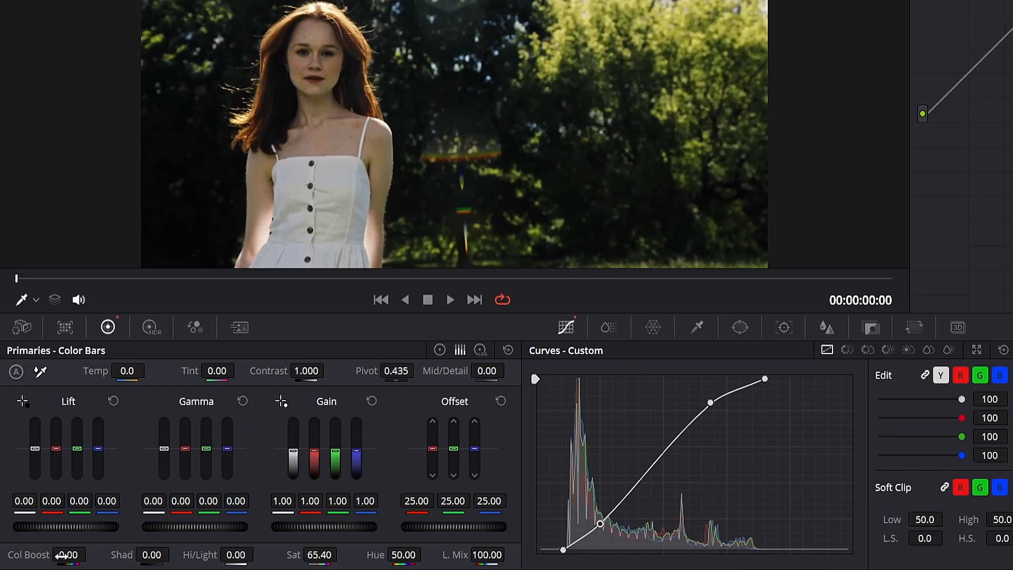
{"action": "left_click_drag", "start_coordinate": [68, 555], "coordinate": [90, 553]}
{"action": "left_click_drag", "start_coordinate": [90, 555], "coordinate": [90, 555]}
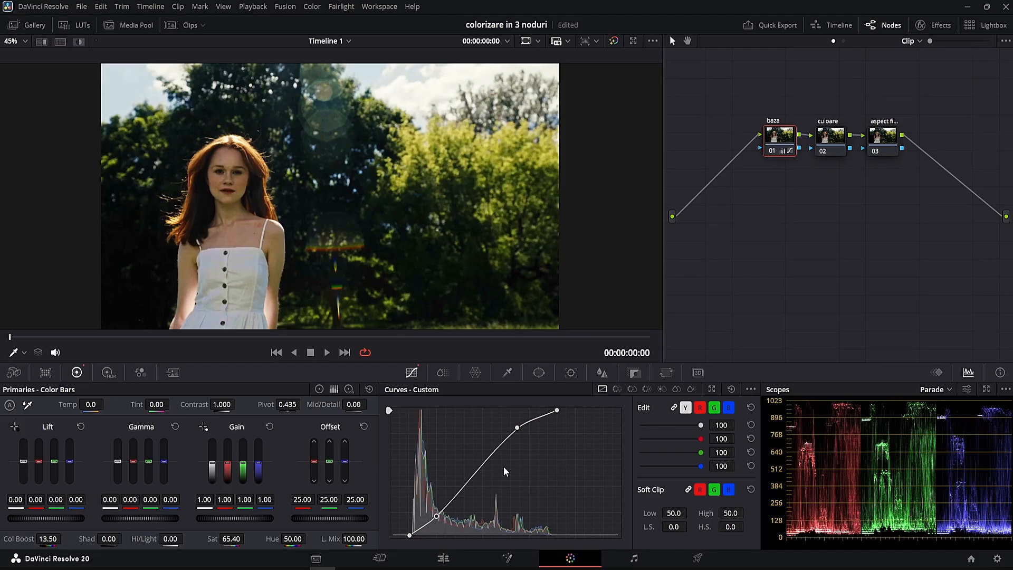
- Try lowering the baza node's Offset to 22.00 on all channels and reset it to 25.00
{"action": "left_click_drag", "start_coordinate": [335, 518], "coordinate": [317, 518]}
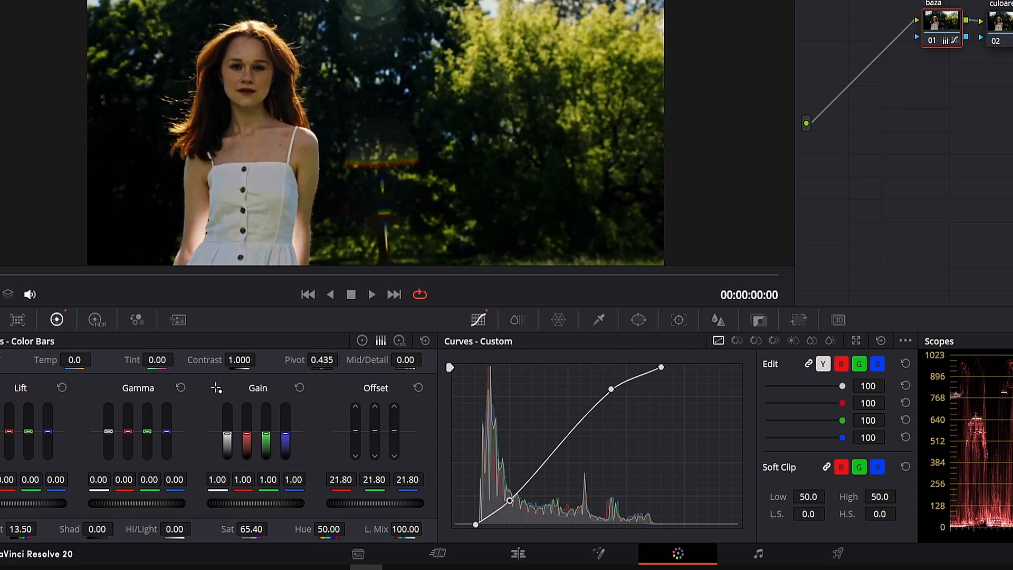
{"action": "left_click_drag", "start_coordinate": [408, 504], "coordinate": [409, 505]}
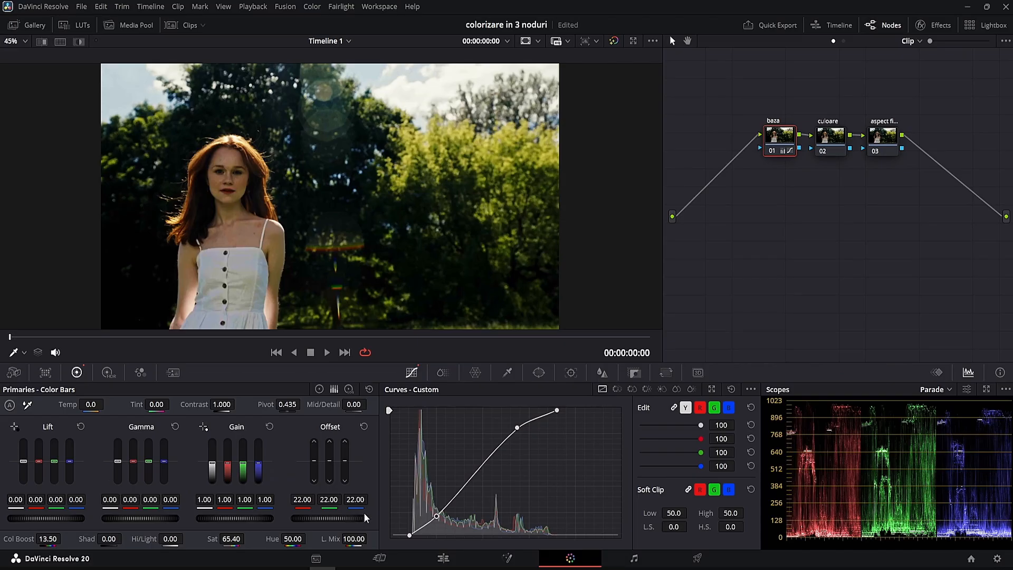
{"action": "left_click", "coordinate": [365, 427]}
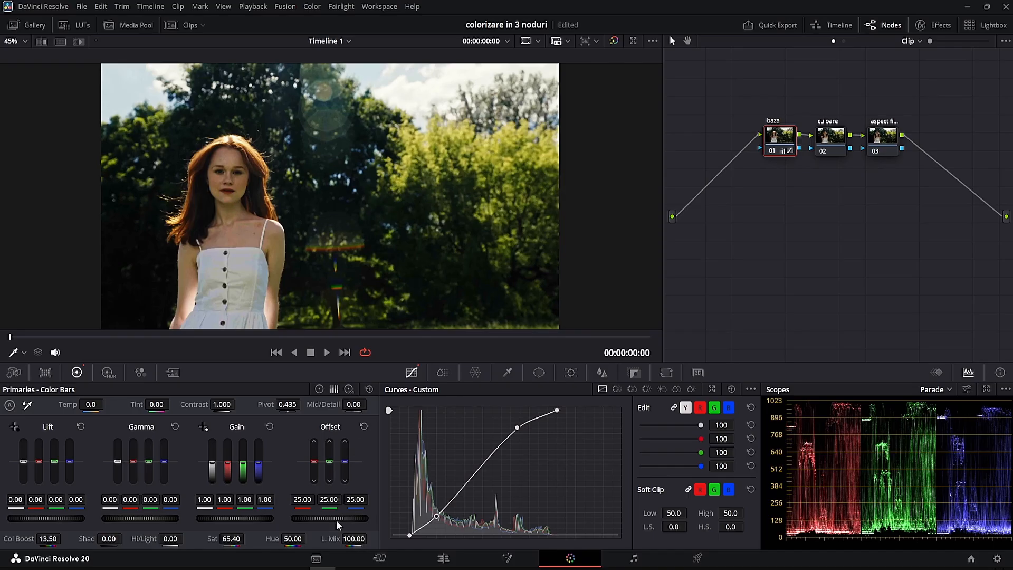
{"action": "key", "text": "ctrl+z"}
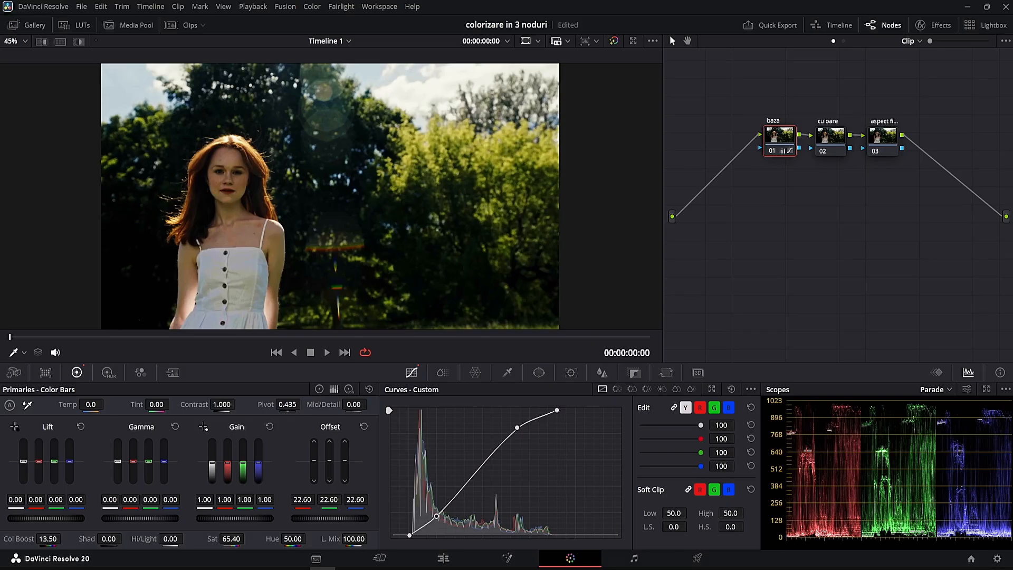
{"action": "key", "text": "ctrl+shift+z"}
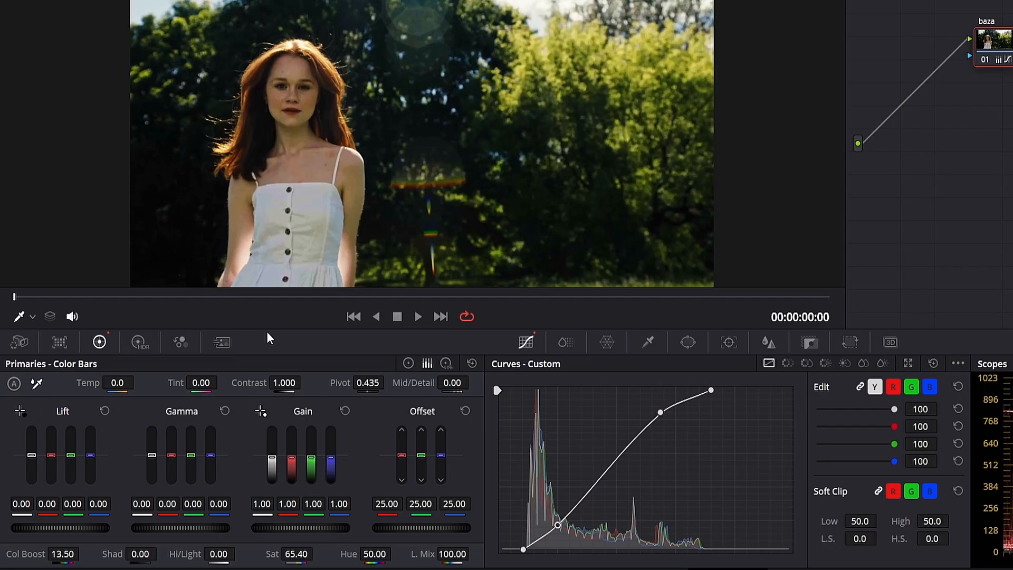
- Set the baza node's contrast to 1.072 and shadows to 8.00, and compare the node off and on
{"action": "mouse_move", "coordinate": [281, 384]}
{"action": "left_mouse_down"}
{"action": "mouse_move", "coordinate": [321, 382]}
{"action": "mouse_move", "coordinate": [295, 383]}
{"action": "left_mouse_up"}
{"action": "mouse_move", "coordinate": [140, 554]}
{"action": "left_mouse_down"}
{"action": "mouse_move", "coordinate": [161, 552]}
{"action": "mouse_move", "coordinate": [140, 553]}
{"action": "left_mouse_up"}
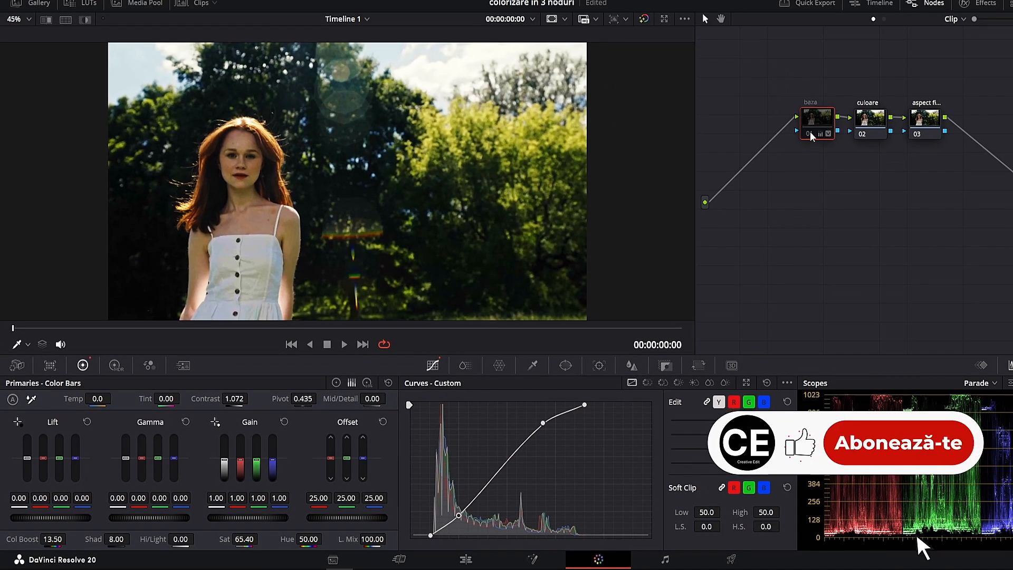
{"action": "left_click", "coordinate": [809, 131]}
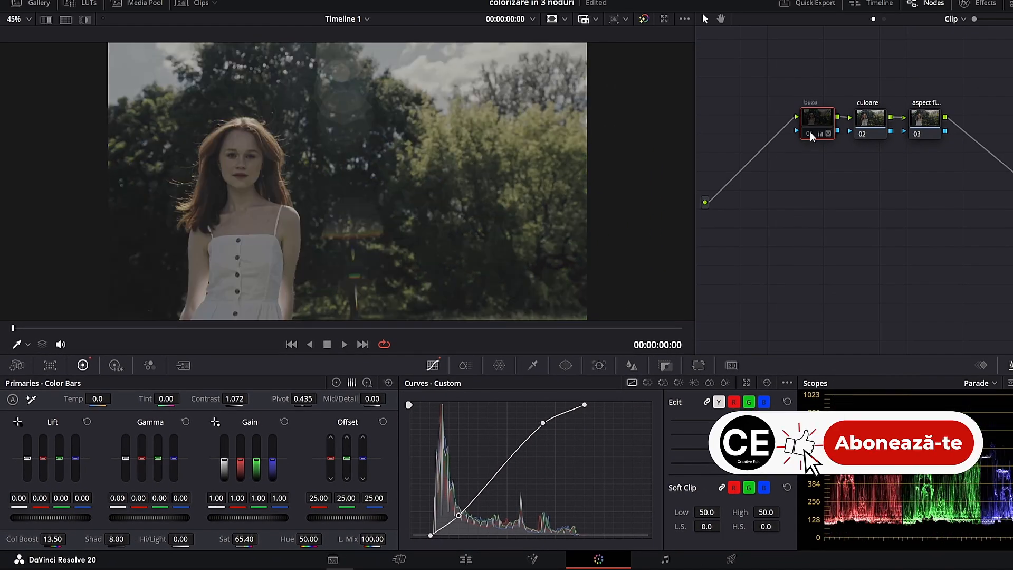
{"action": "left_click", "coordinate": [809, 131]}
{"action": "left_click", "coordinate": [809, 131]}
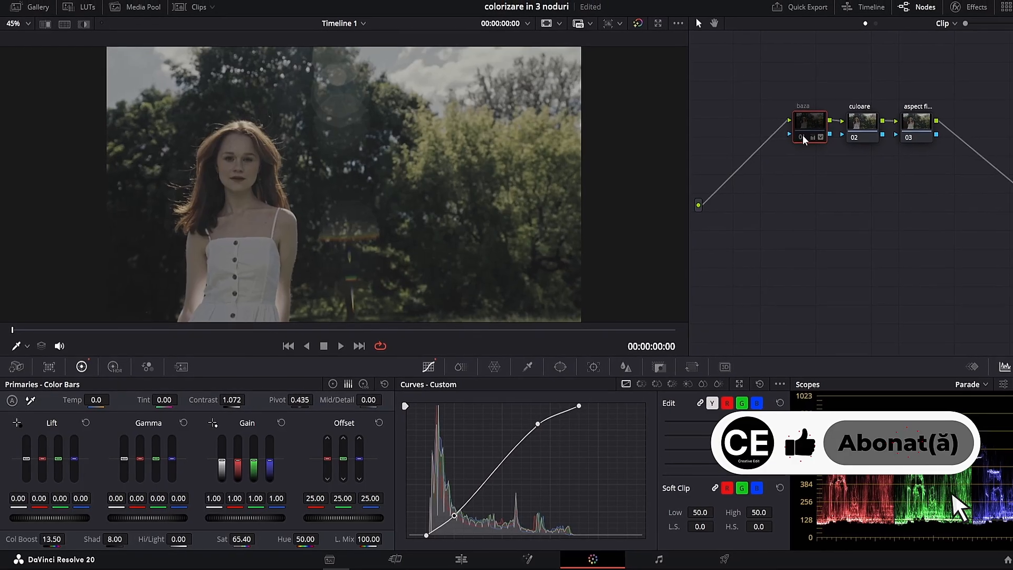
{"action": "left_click", "coordinate": [807, 133]}
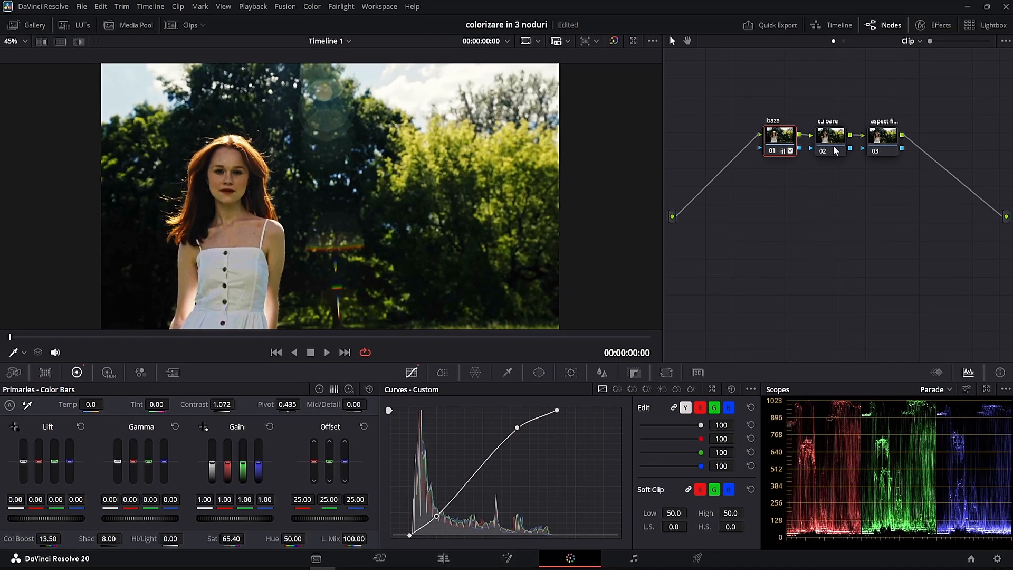
- On the culoare node's Hue Vs Hue curve, rotate the sampled hair hue by about 15.20 and the foliage hue by 13.60
{"action": "left_click", "coordinate": [834, 149]}
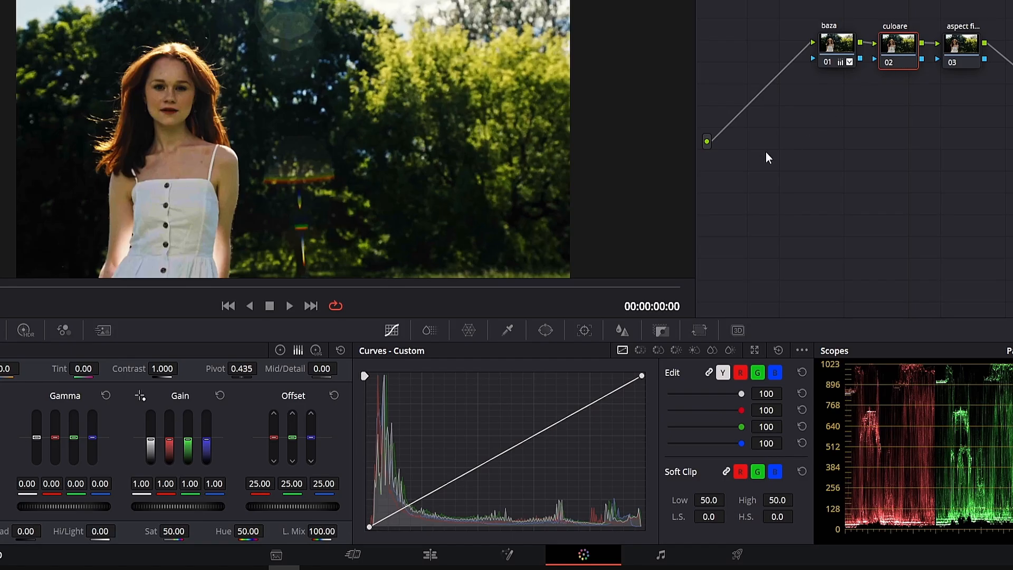
{"action": "left_click", "coordinate": [640, 350]}
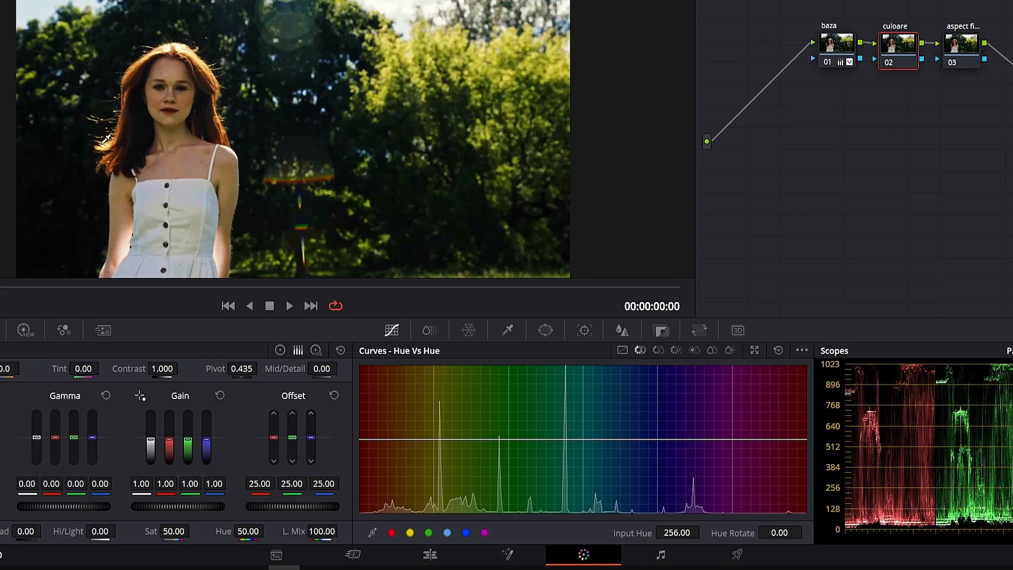
{"action": "left_click", "coordinate": [106, 138]}
{"action": "left_click_drag", "start_coordinate": [412, 439], "coordinate": [407, 434]}
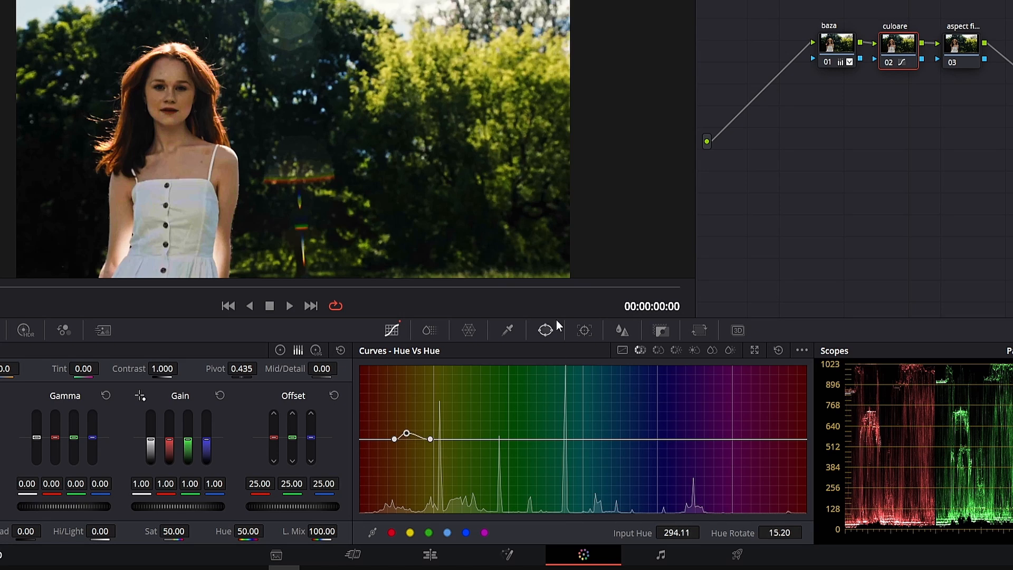
{"action": "left_click", "coordinate": [404, 84]}
{"action": "left_click_drag", "start_coordinate": [475, 439], "coordinate": [450, 434]}
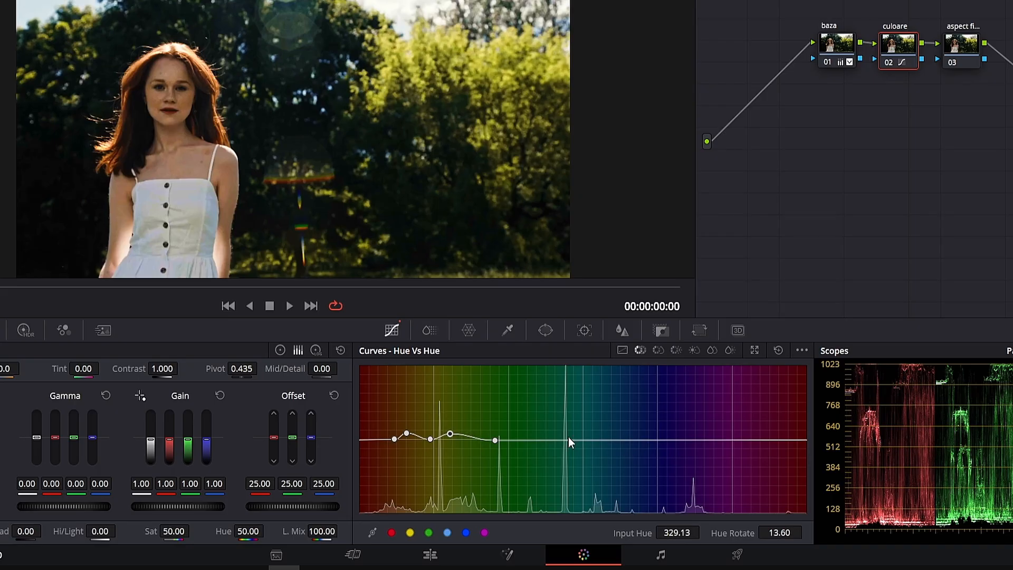
- Raise a point between two anchors in the blue range of the Hue Vs Hue curve, and compare the graded image with the original
{"action": "left_click", "coordinate": [624, 438]}
{"action": "left_click", "coordinate": [692, 437]}
{"action": "mouse_move", "coordinate": [657, 439]}
{"action": "left_mouse_down"}
{"action": "mouse_move", "coordinate": [676, 433]}
{"action": "mouse_move", "coordinate": [659, 428]}
{"action": "left_mouse_up"}
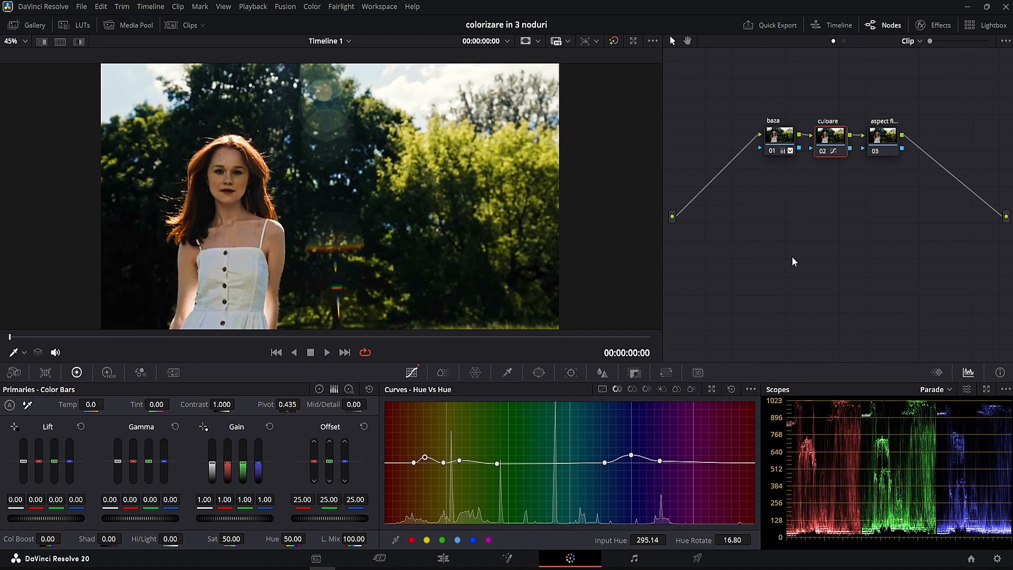
{"action": "left_click", "coordinate": [615, 45]}
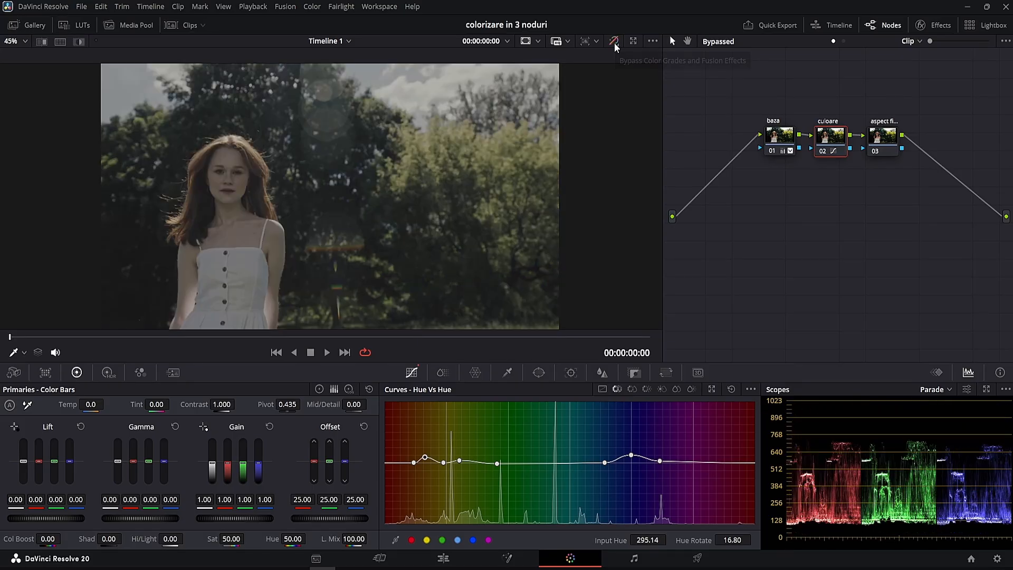
{"action": "left_click", "coordinate": [614, 45]}
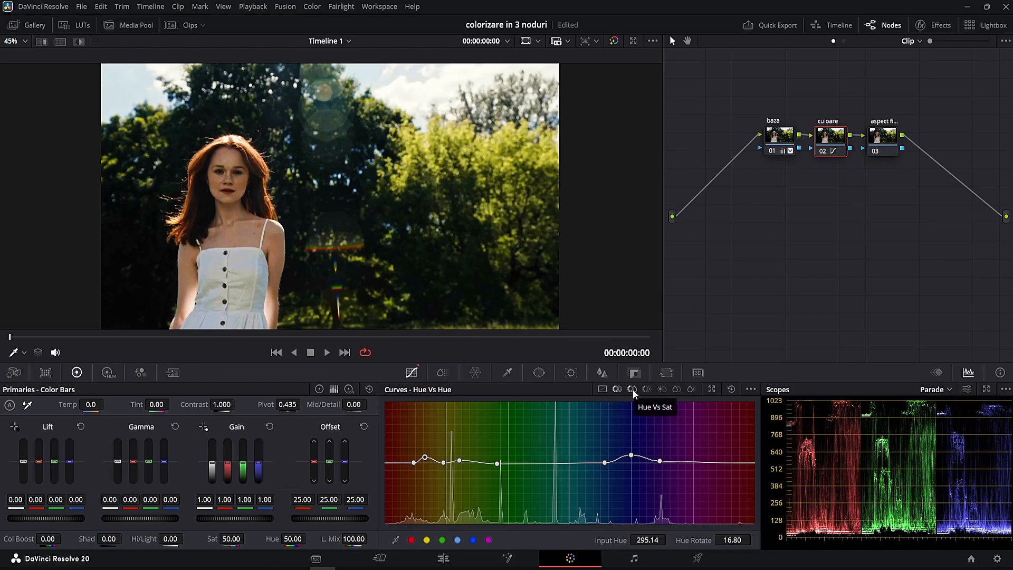
- Sample the skin tone for the culoare node's Hue Vs Sat curve and raise its saturation to 1.08
{"action": "left_click", "coordinate": [658, 350]}
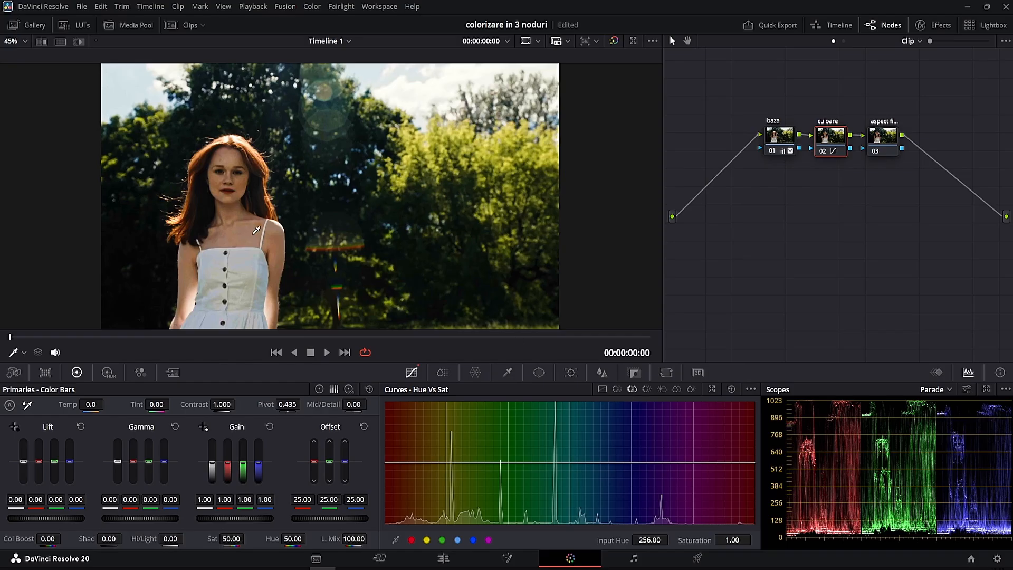
{"action": "left_click", "coordinate": [241, 178]}
{"action": "left_click_drag", "start_coordinate": [412, 462], "coordinate": [412, 458]}
- Examine the skin tones on the enlarged vectorscope, toggling its skin tone indicator off and on, and close the enlarged scopes
{"action": "left_click", "coordinate": [985, 390]}
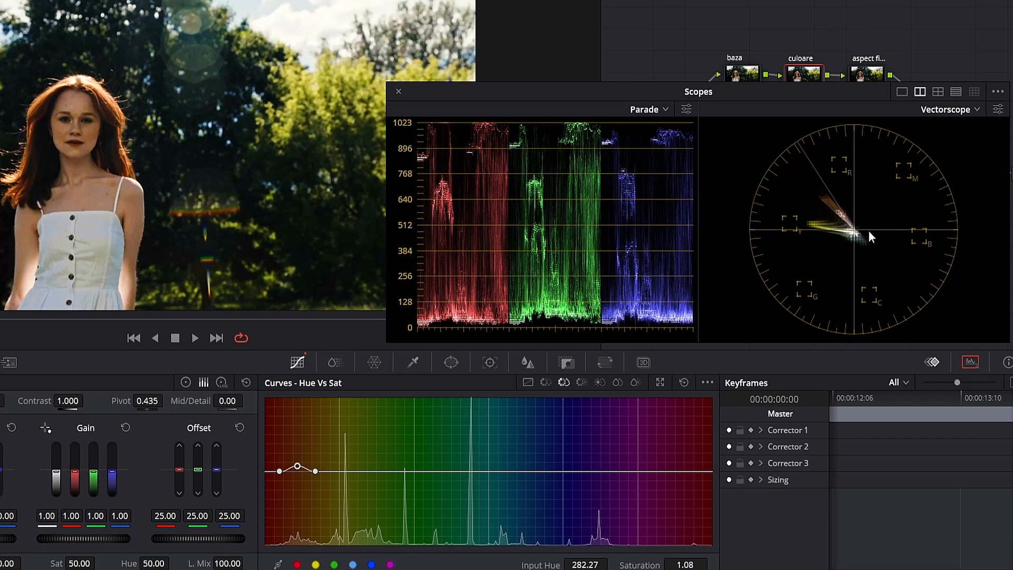
{"action": "left_click", "coordinate": [997, 109]}
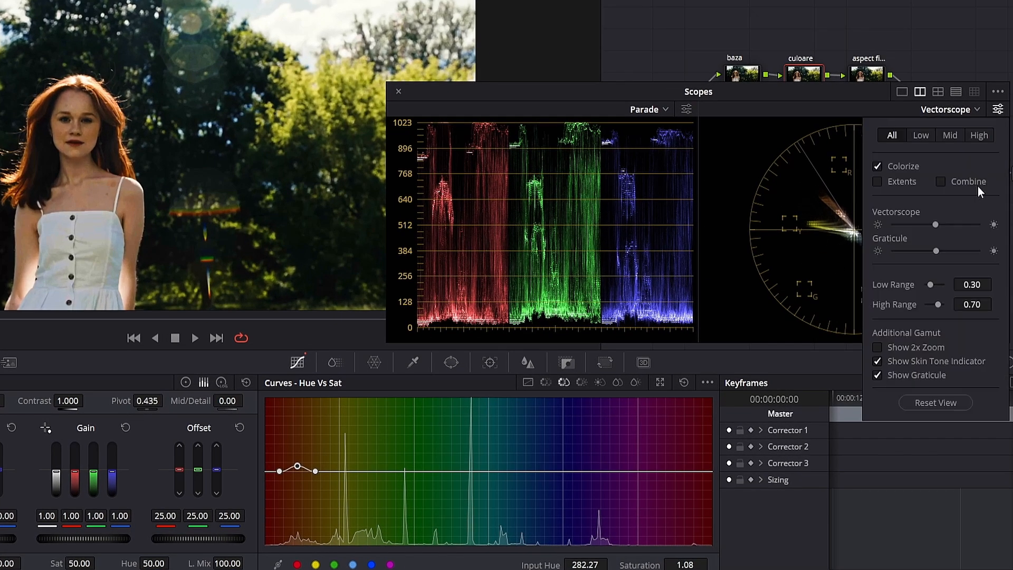
{"action": "left_click", "coordinate": [881, 362]}
{"action": "left_click", "coordinate": [881, 362]}
{"action": "left_click", "coordinate": [882, 362]}
{"action": "left_click", "coordinate": [881, 362]}
{"action": "left_click", "coordinate": [817, 276]}
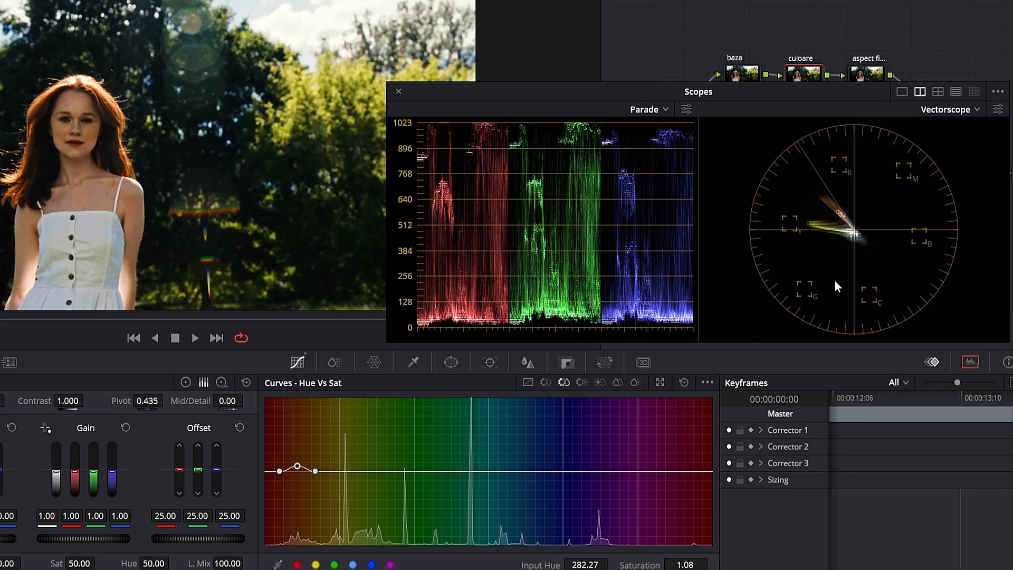
{"action": "left_click", "coordinate": [971, 364]}
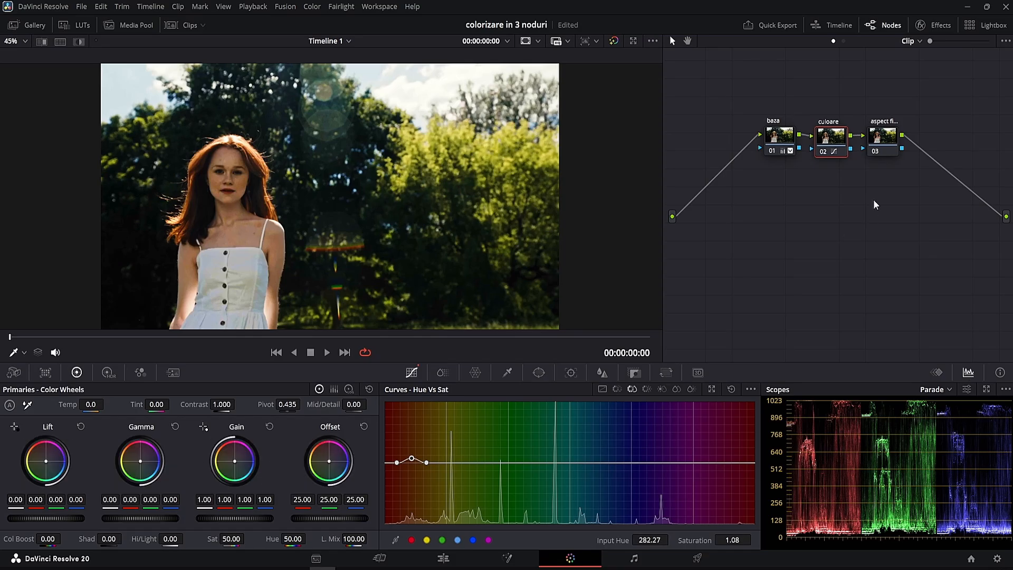
- On the aspect final node, set blue Lift to 0.01, blue Gamma to 0.02, blue Gain to 0.94 and green Gain to 1.02; compare it off and on
{"action": "left_click", "coordinate": [886, 147]}
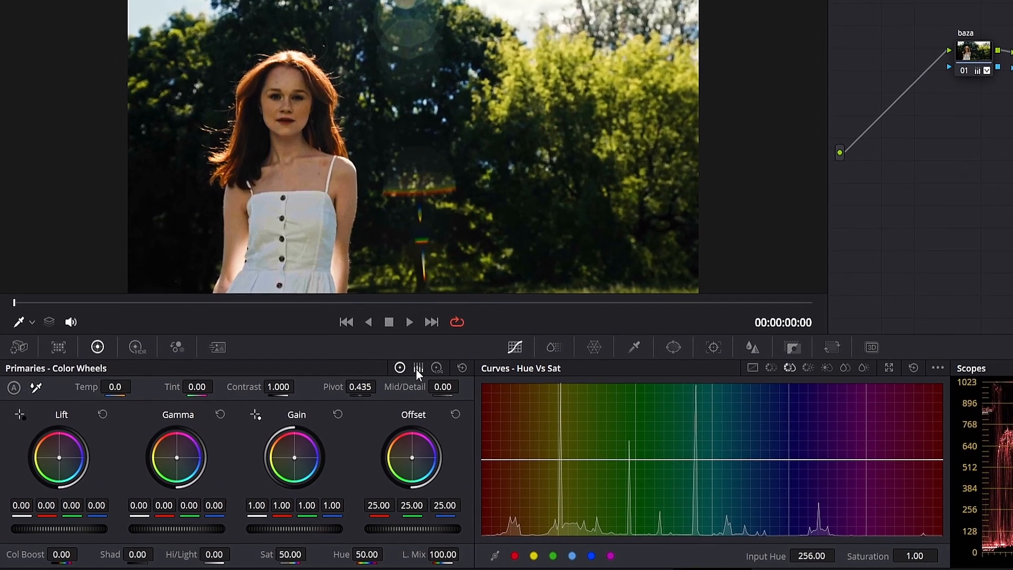
{"action": "left_click", "coordinate": [417, 368]}
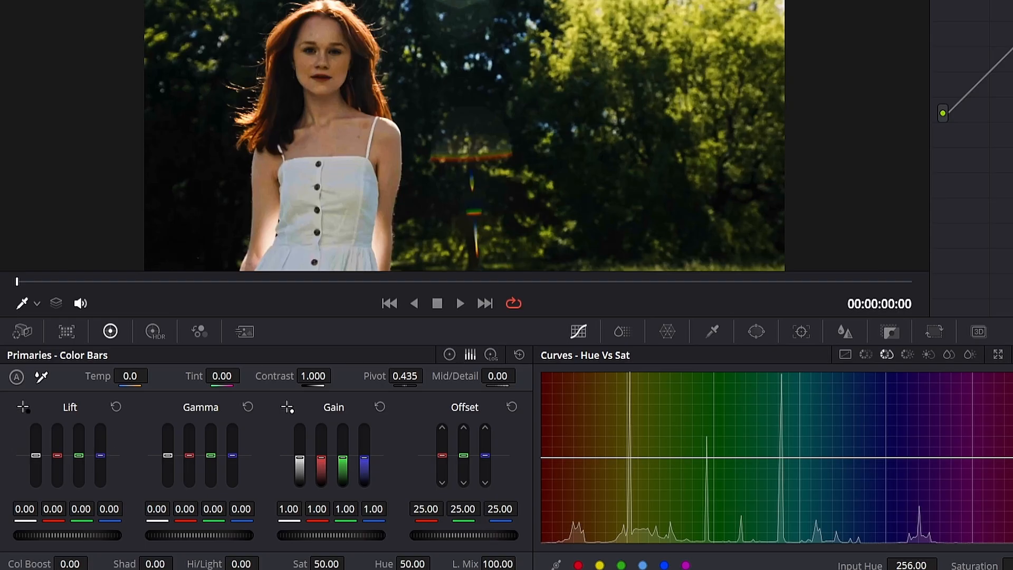
{"action": "left_click_drag", "start_coordinate": [100, 455], "coordinate": [100, 453]}
{"action": "left_click_drag", "start_coordinate": [234, 454], "coordinate": [234, 454]}
{"action": "left_click_drag", "start_coordinate": [366, 462], "coordinate": [365, 466]}
{"action": "left_click_drag", "start_coordinate": [342, 456], "coordinate": [342, 455]}
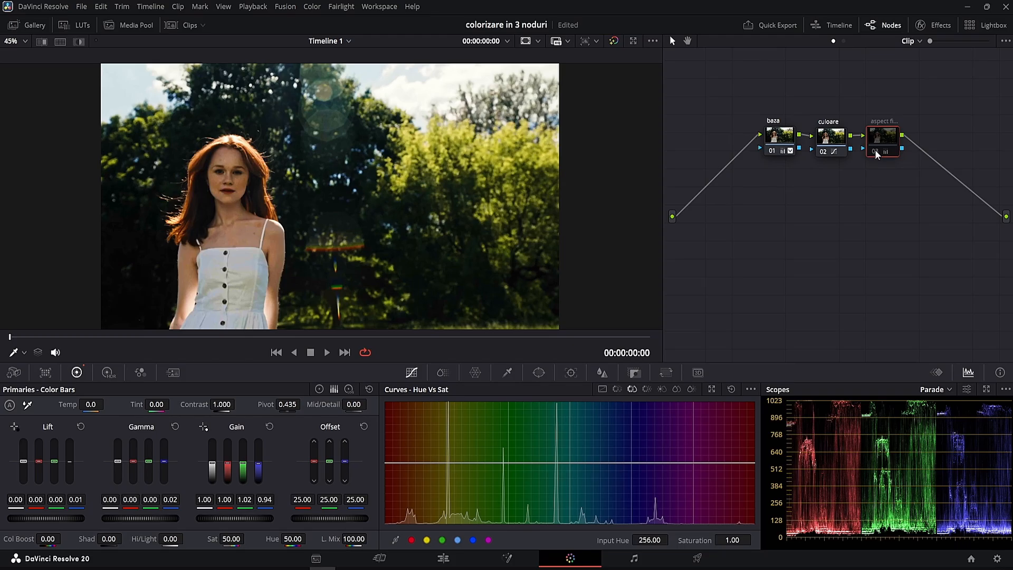
{"action": "left_click", "coordinate": [875, 150]}
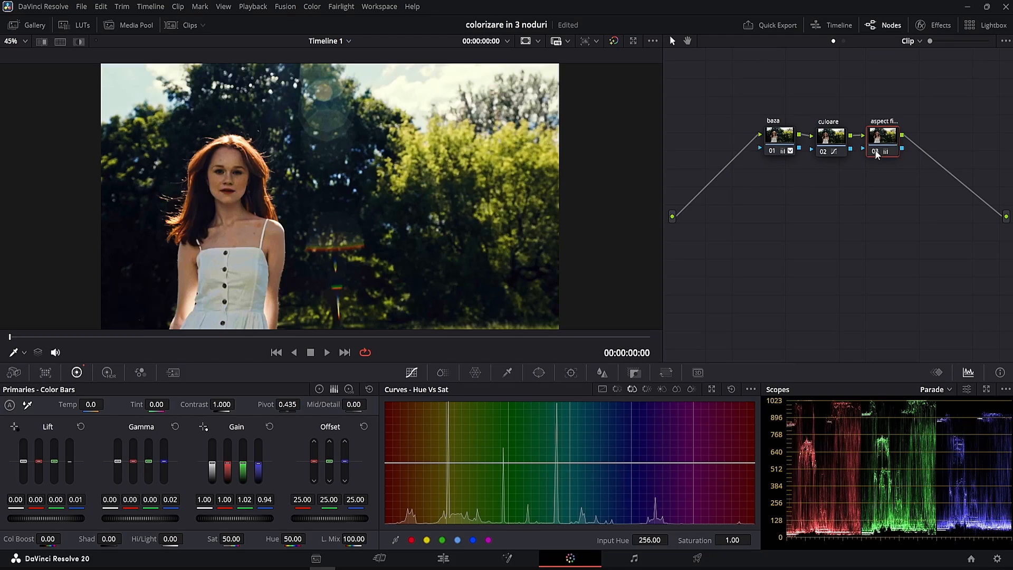
{"action": "left_click", "coordinate": [874, 151]}
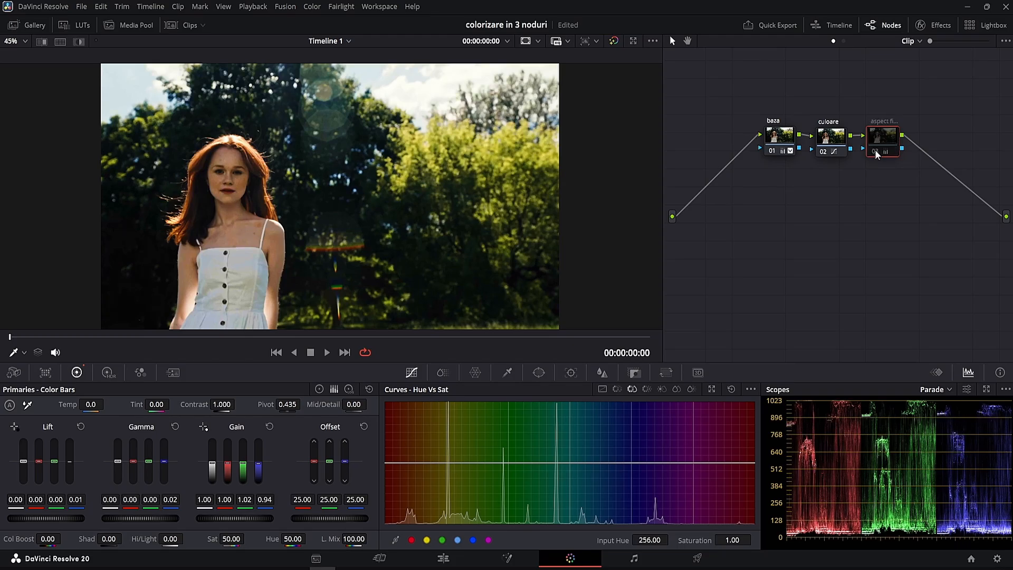
{"action": "left_click", "coordinate": [874, 151]}
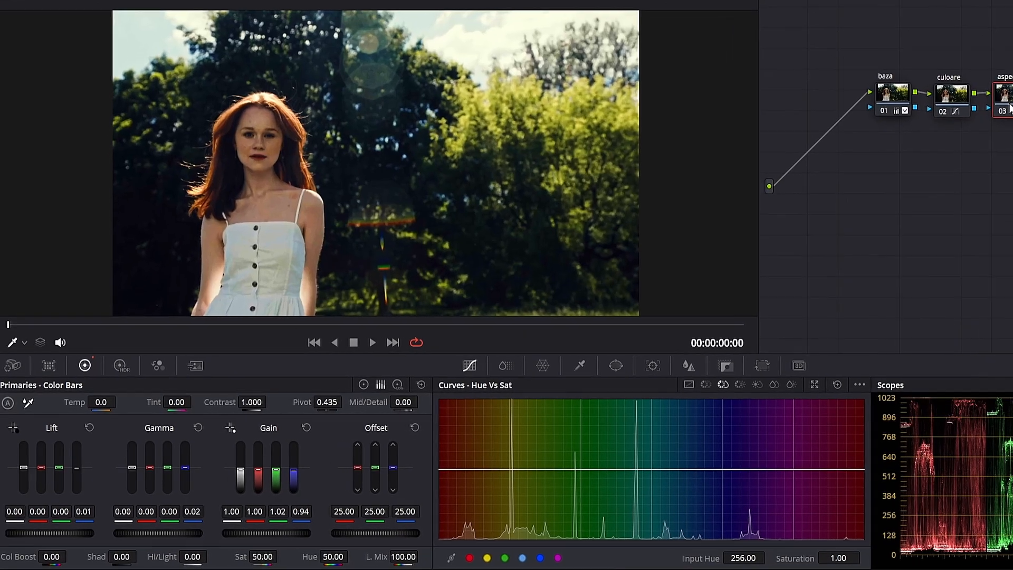
- Adjust the aspect final node's Log shadows to -0.01 red, 0.00 green and -0.09 blue, and compare the node off and on
{"action": "left_click", "coordinate": [398, 385]}
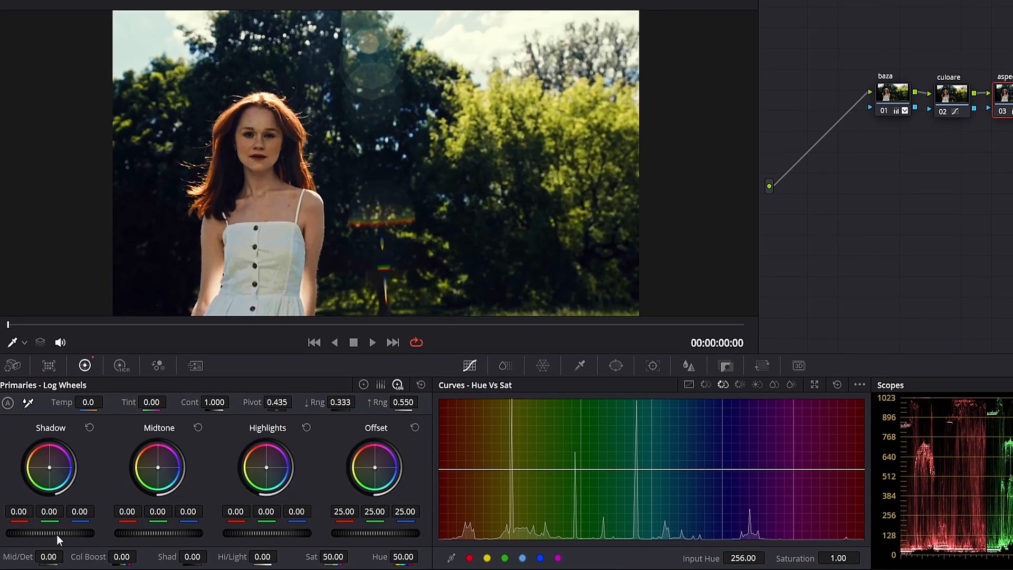
{"action": "left_click_drag", "start_coordinate": [50, 532], "coordinate": [45, 532]}
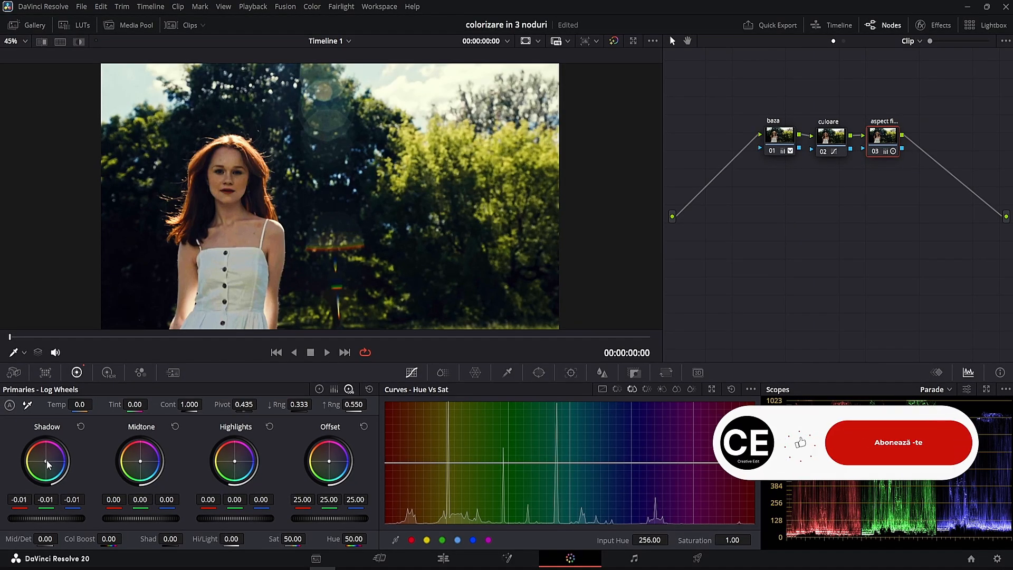
{"action": "left_click_drag", "start_coordinate": [47, 461], "coordinate": [45, 458]}
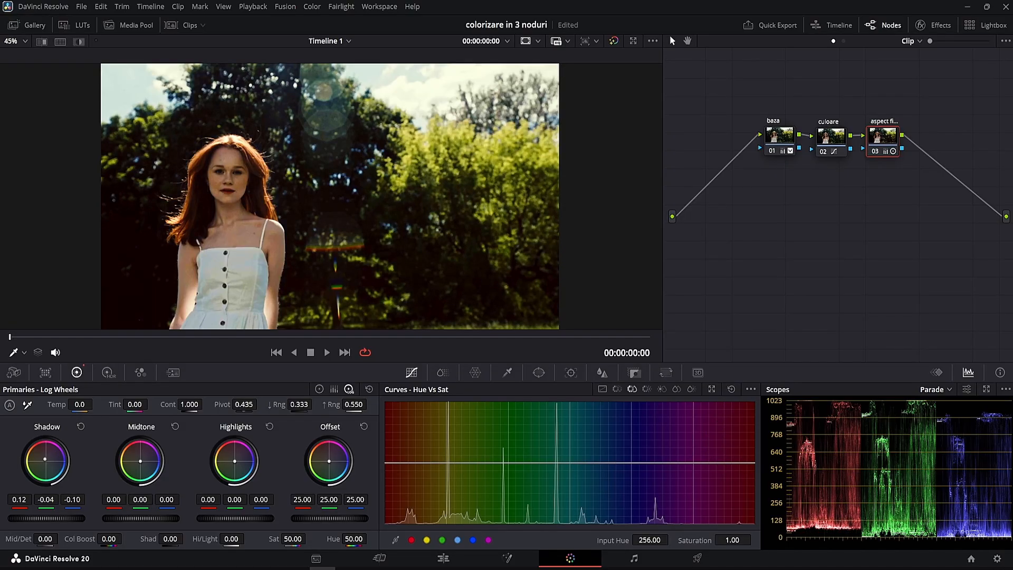
{"action": "left_click", "coordinate": [875, 151]}
{"action": "left_click", "coordinate": [877, 152]}
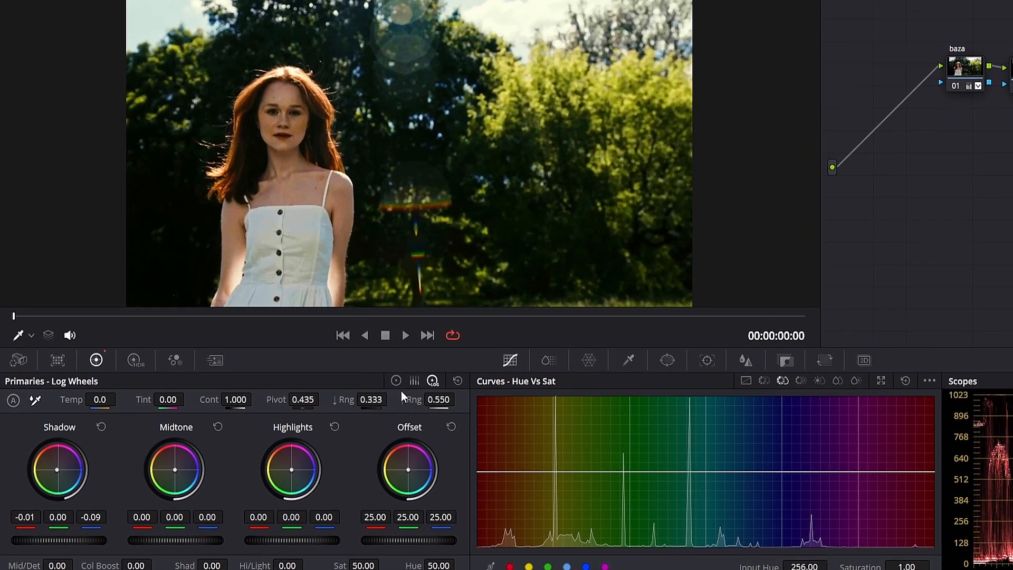
- Warm the aspect final node's Gain to 1.16 red, 0.98 green, 0.83 blue, and shift its Lift to -0.01 red and 0.02 blue
{"action": "left_click", "coordinate": [397, 381]}
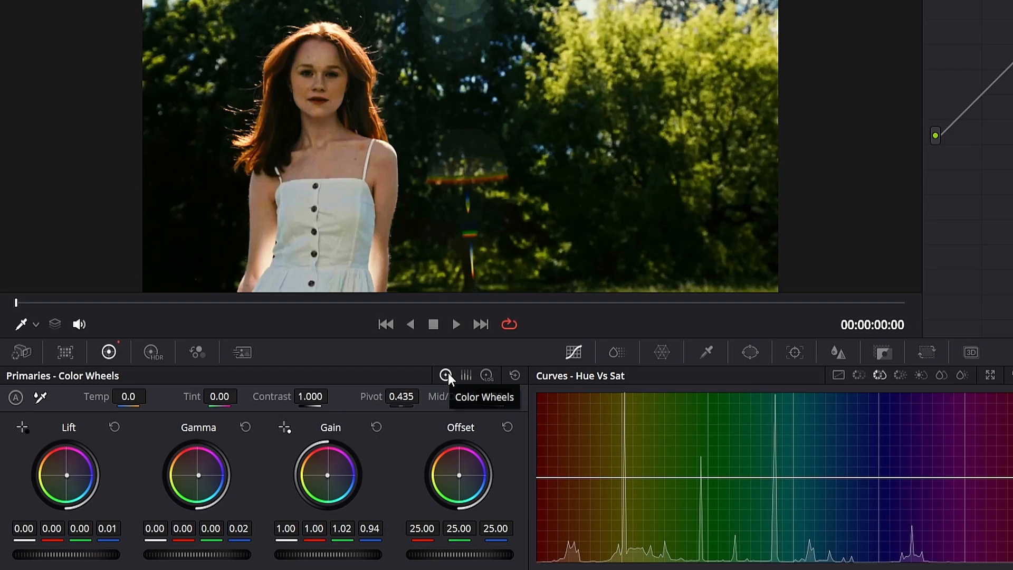
{"action": "left_click_drag", "start_coordinate": [327, 474], "coordinate": [326, 472]}
{"action": "left_click_drag", "start_coordinate": [326, 473], "coordinate": [326, 473]}
{"action": "left_click_drag", "start_coordinate": [67, 474], "coordinate": [68, 475]}
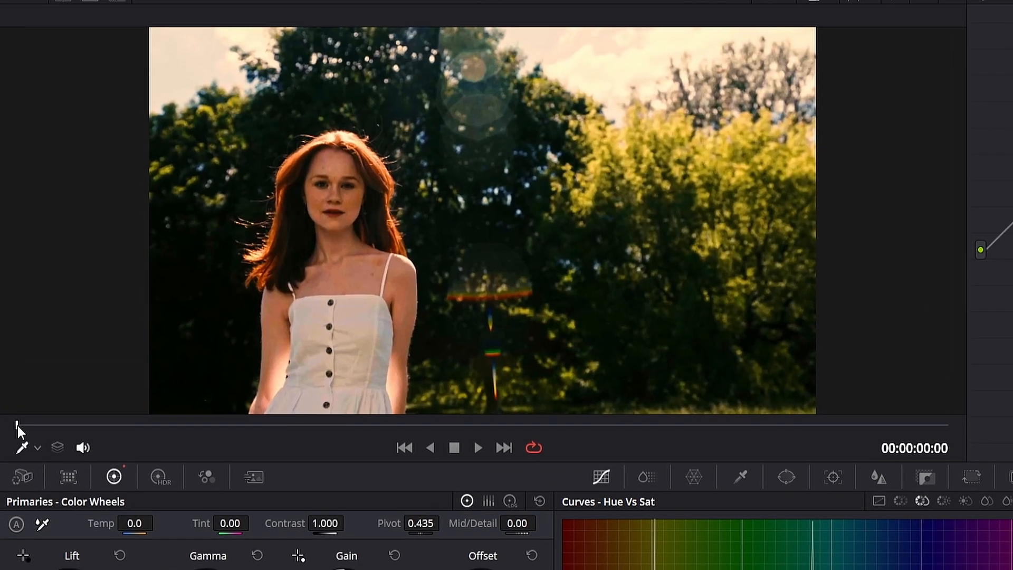
- Scrub through the graded clip and compare it with the original by bypassing all color grades
{"action": "left_click_drag", "start_coordinate": [16, 302], "coordinate": [113, 304]}
{"action": "left_click_drag", "start_coordinate": [121, 467], "coordinate": [309, 467]}
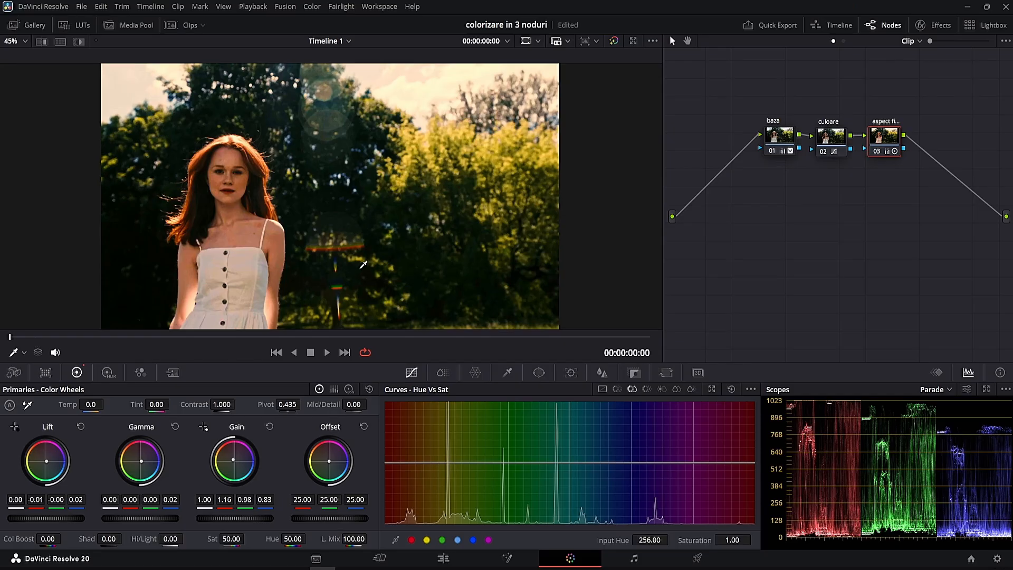
{"action": "left_click", "coordinate": [613, 42]}
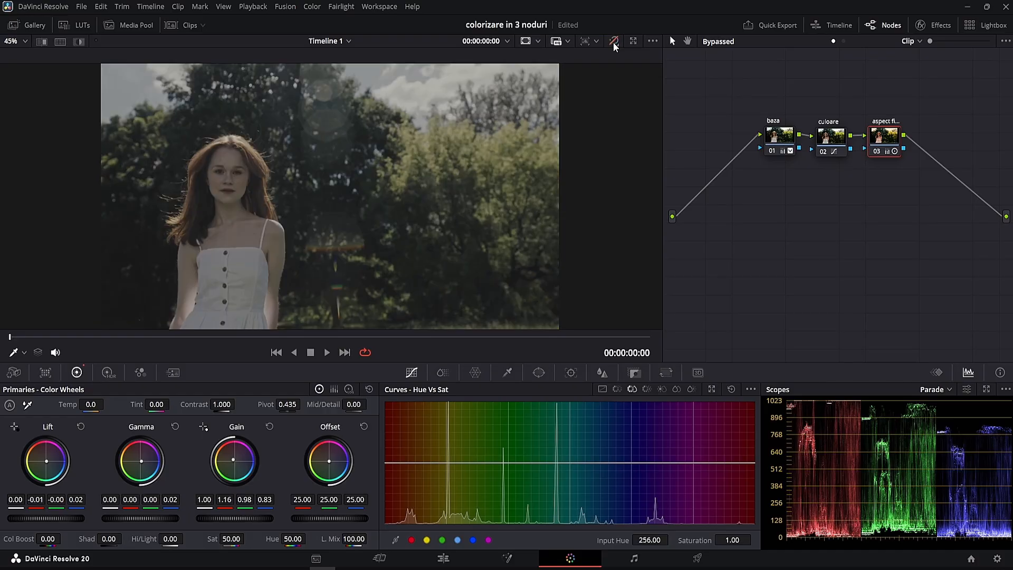
{"action": "left_click", "coordinate": [613, 42]}
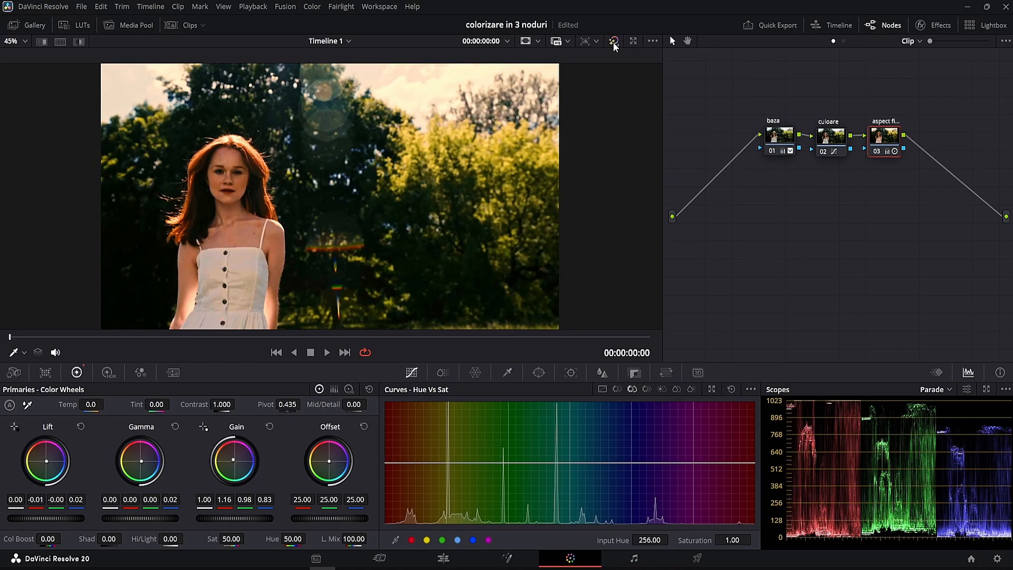
{"action": "left_click", "coordinate": [615, 42]}
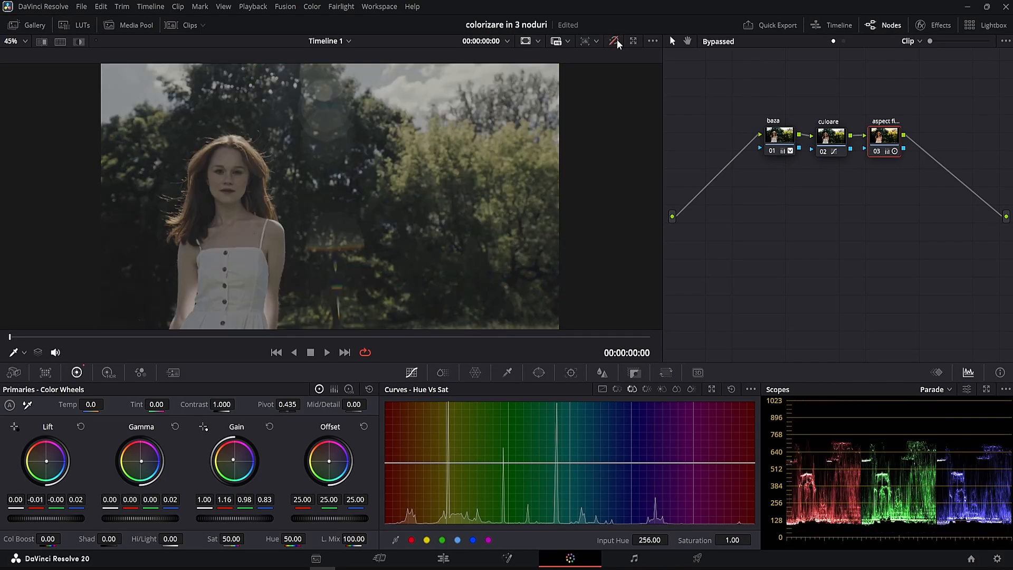